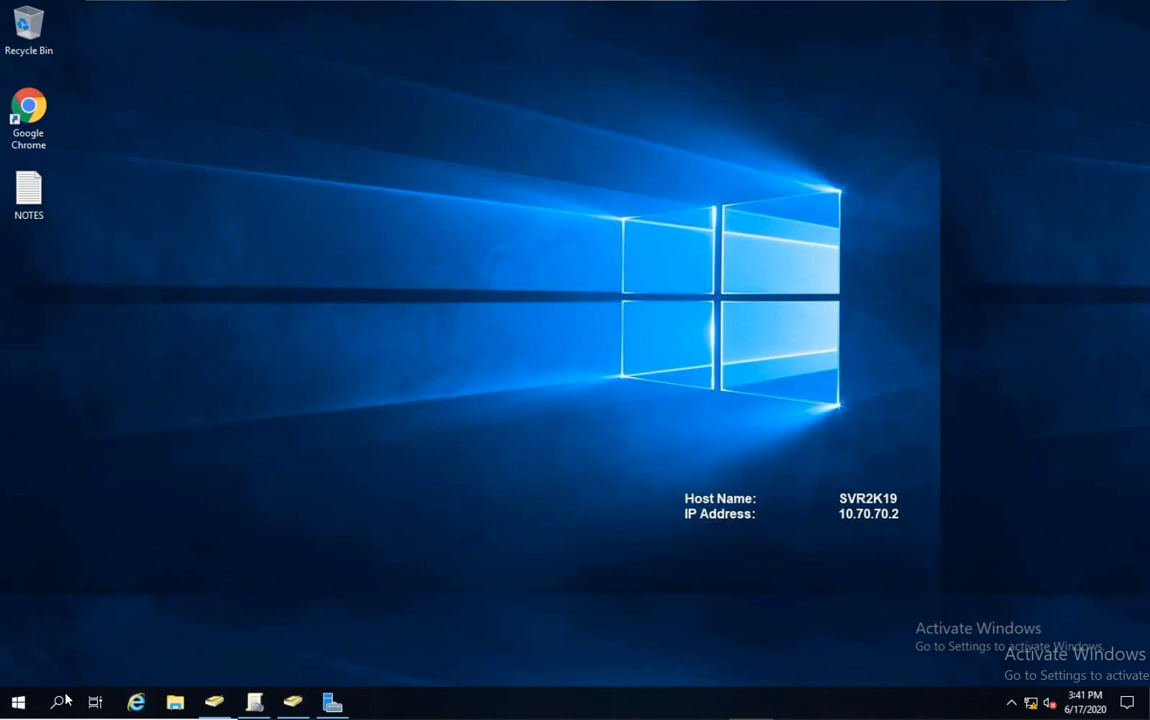
Start adding roles and features to SVR2K19.lab.local, using a role-based or feature-based installation
click(333, 706)
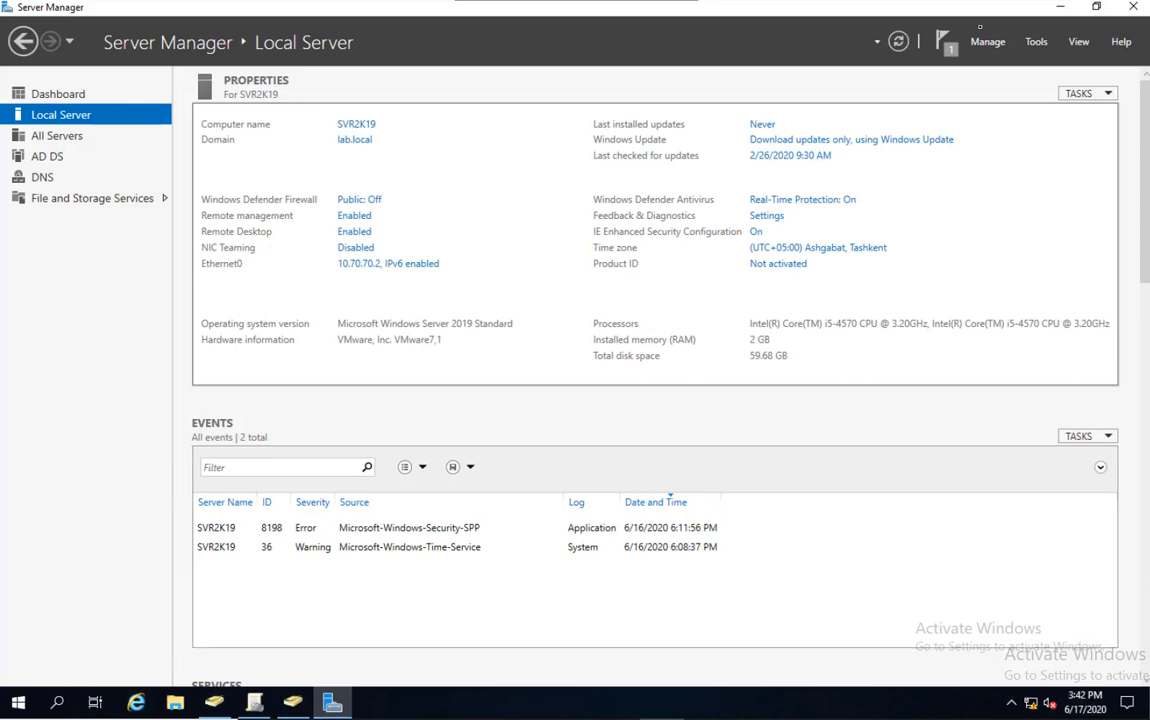
click(987, 43)
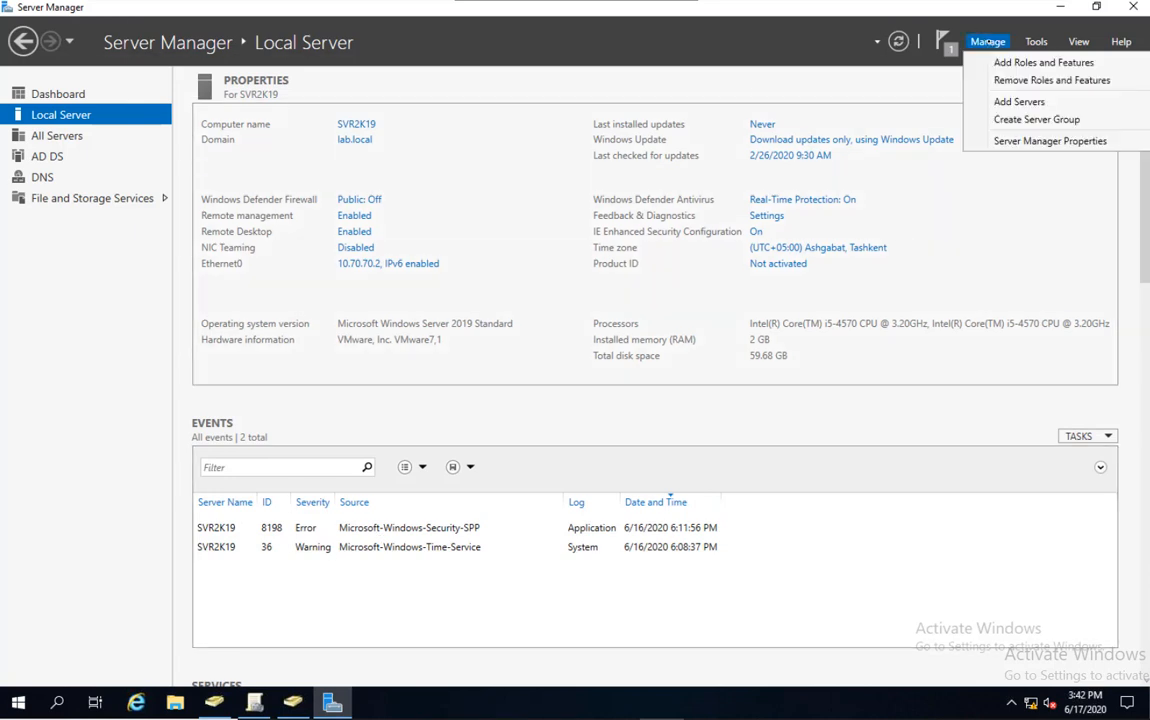
click(1013, 62)
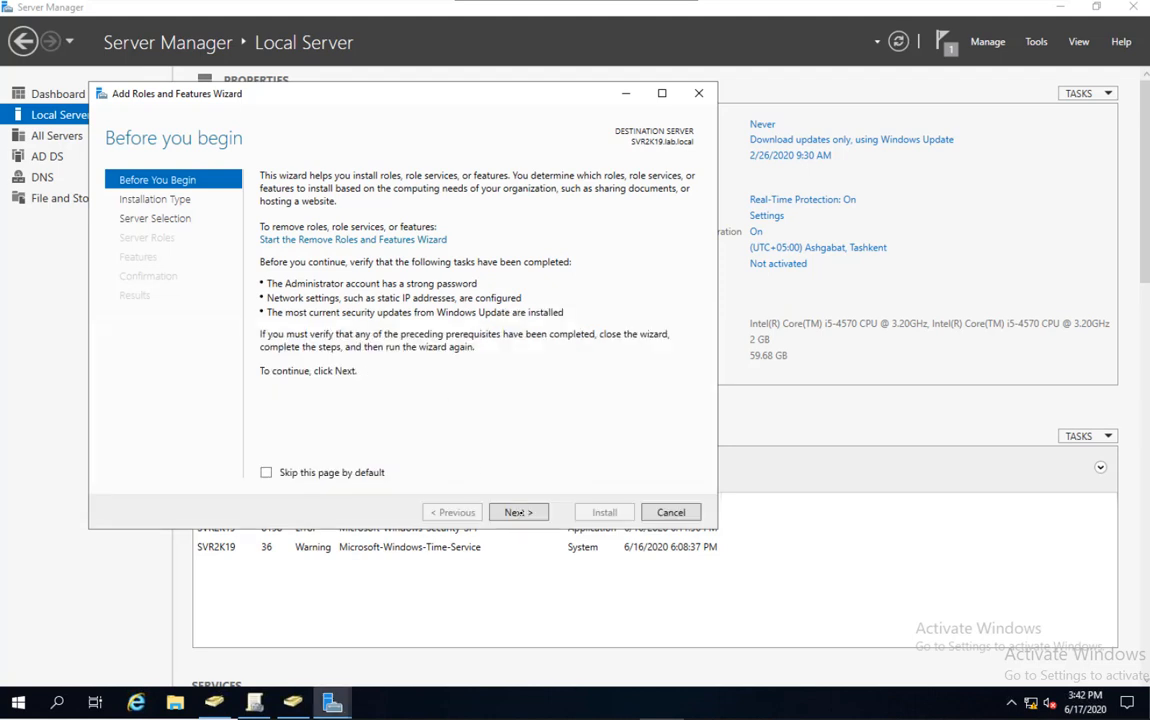
click(519, 512)
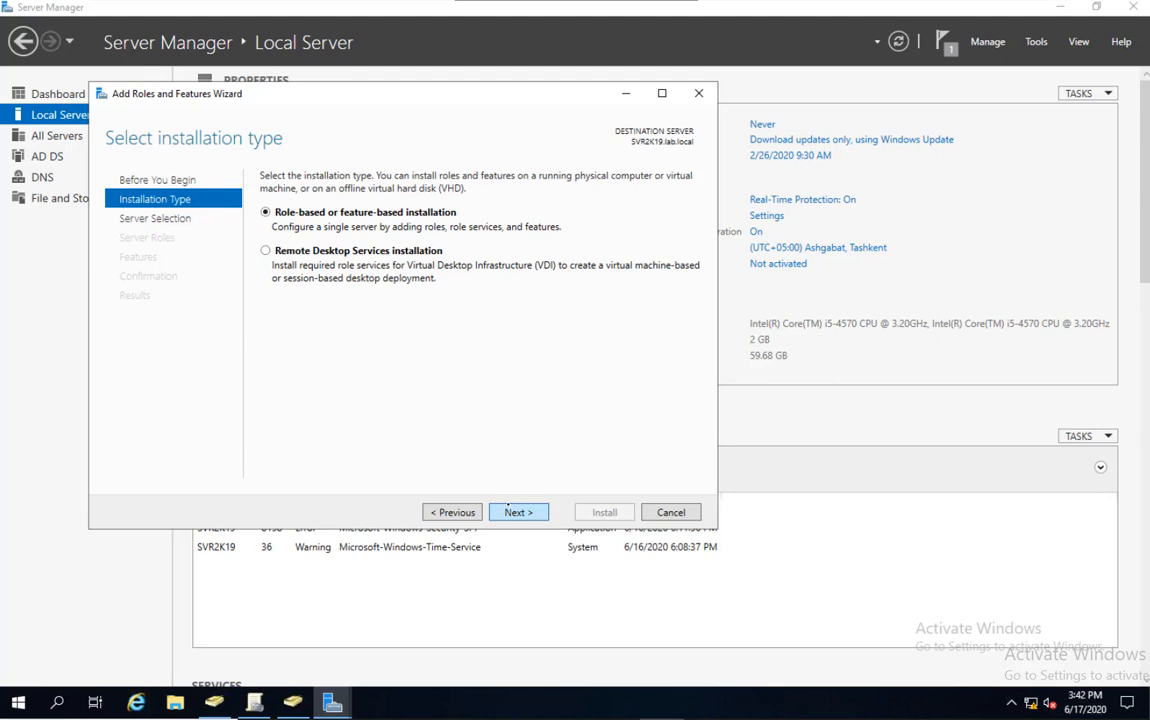
click(507, 509)
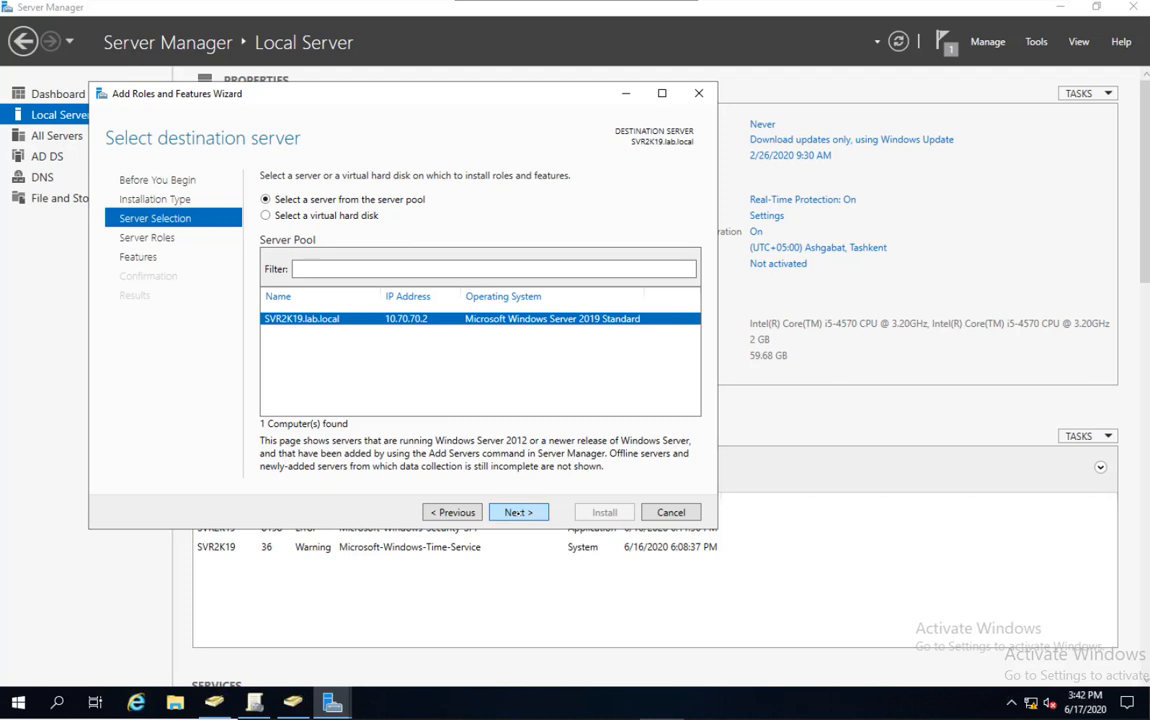
click(517, 512)
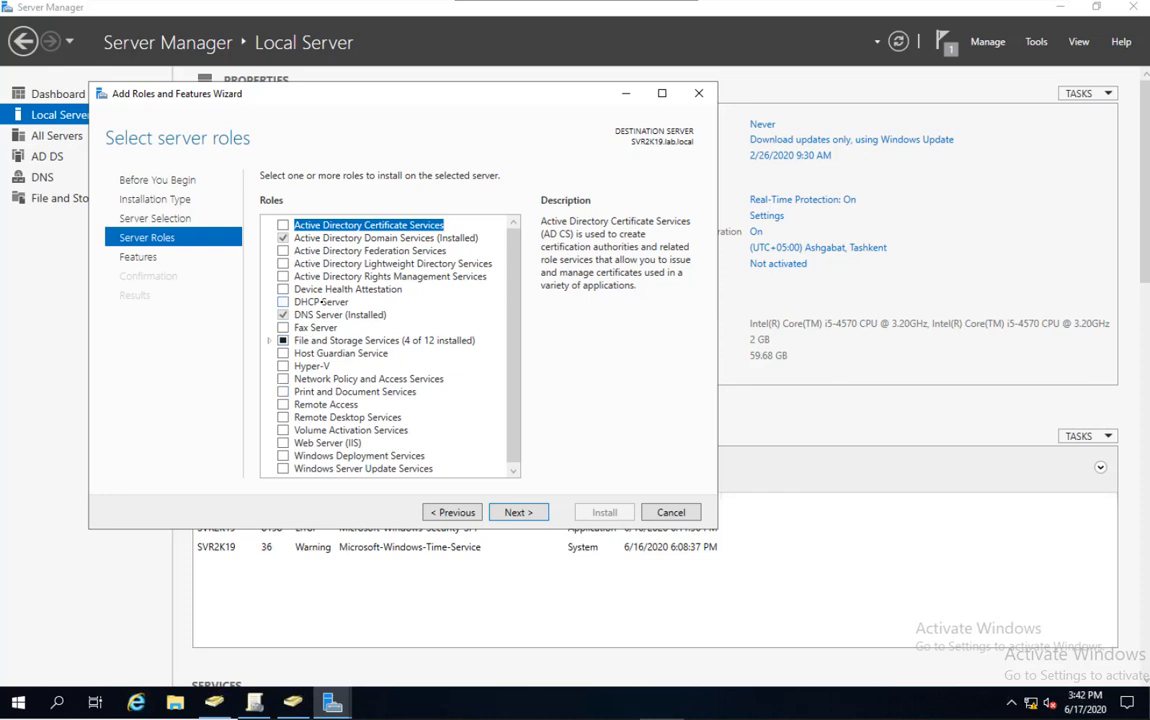
Select the DHCP Server role for installation, including its required management tools
click(321, 301)
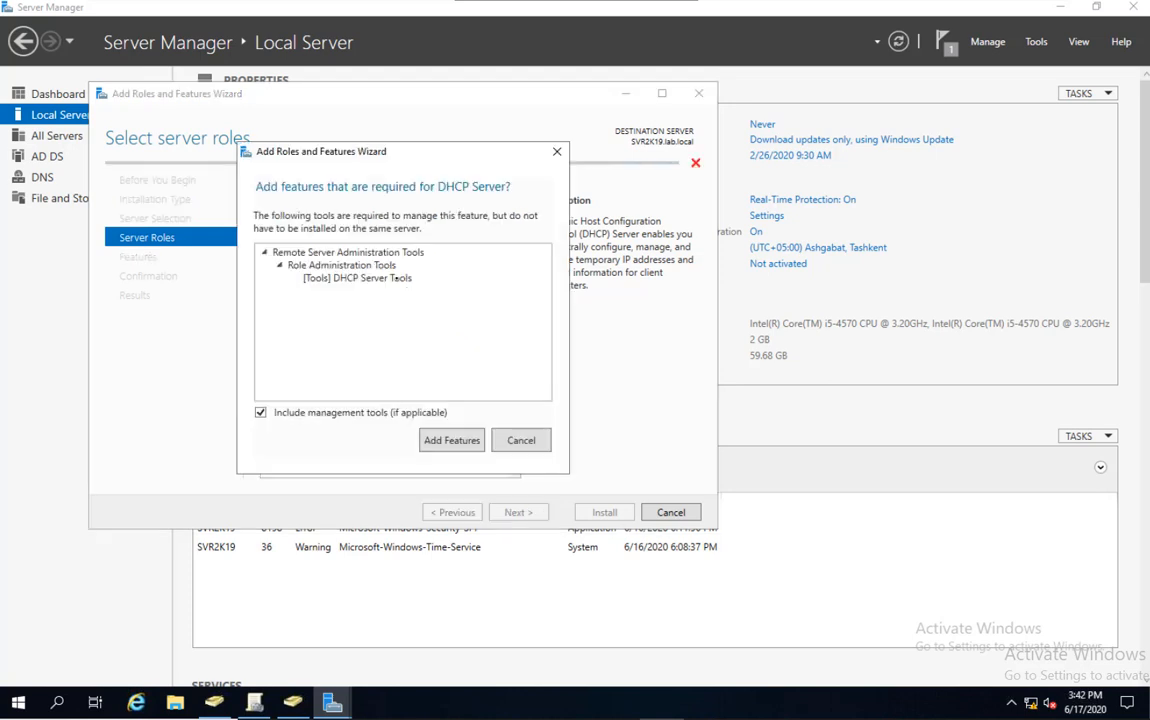
click(451, 441)
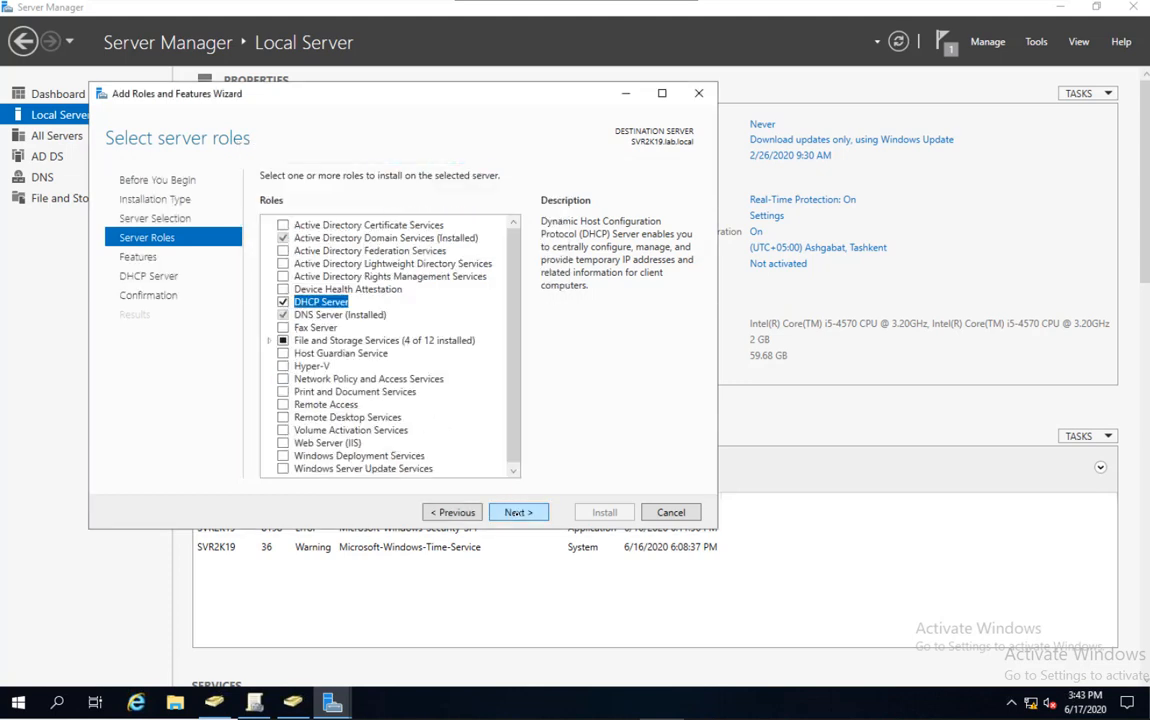
click(518, 512)
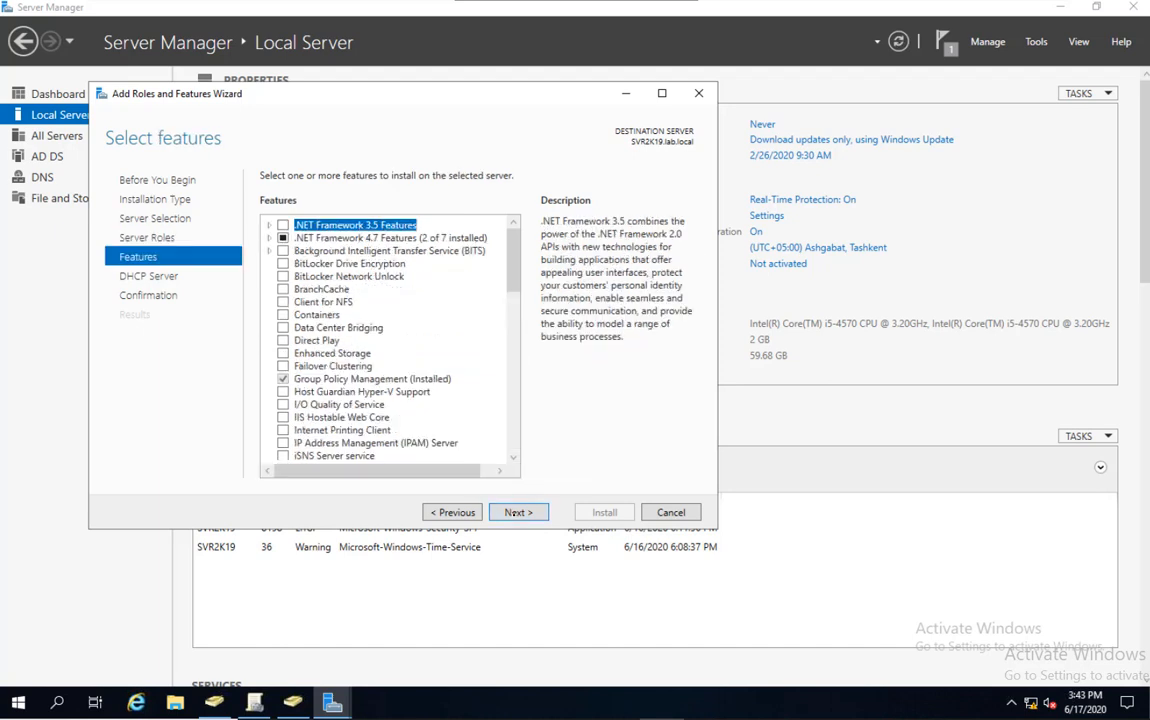
Install the DHCP Server role without extra features and close the wizard when the installation has finished
click(518, 512)
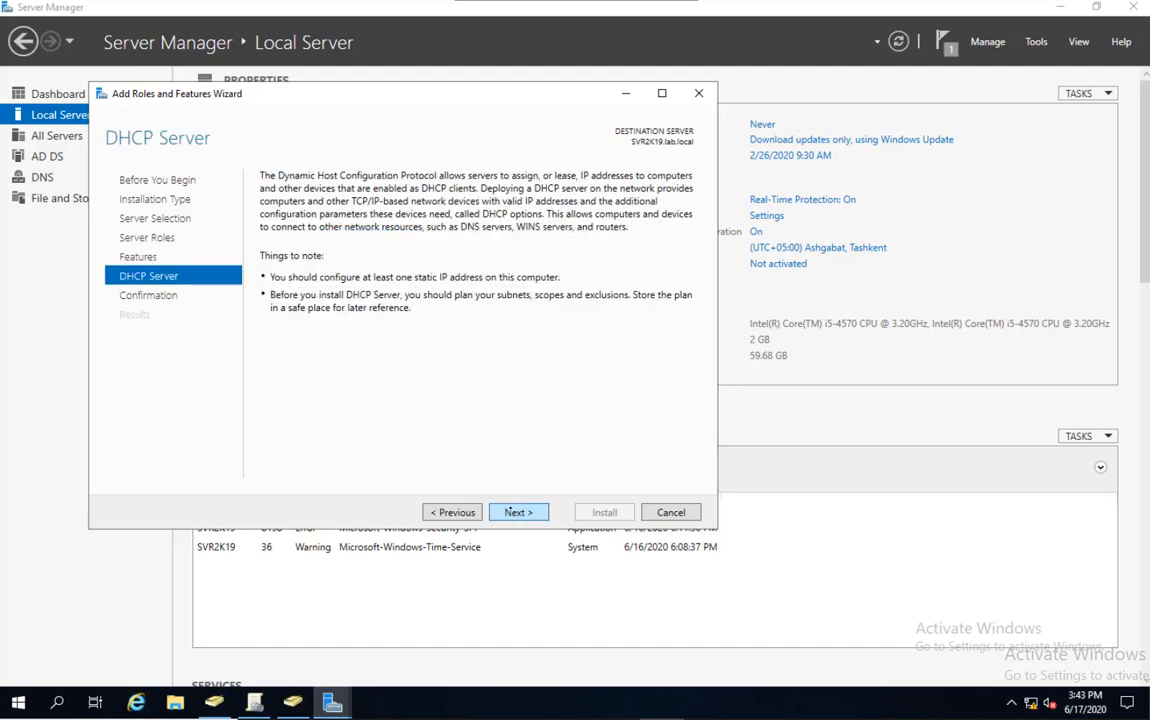
click(518, 512)
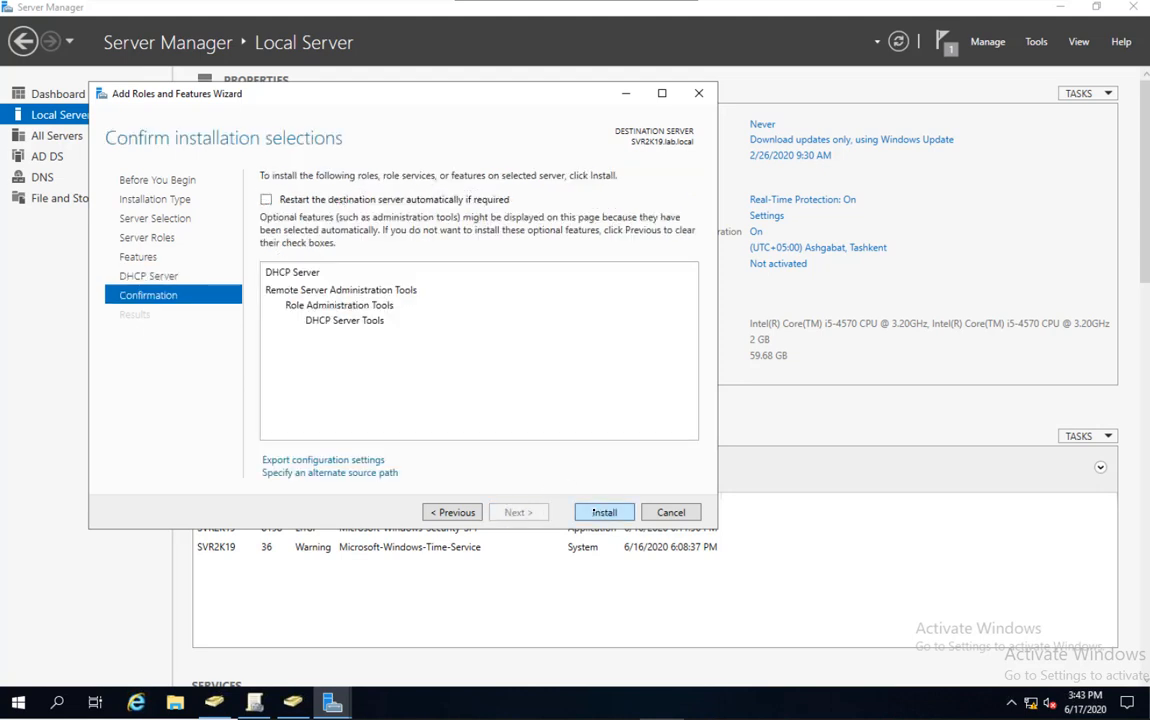
click(604, 512)
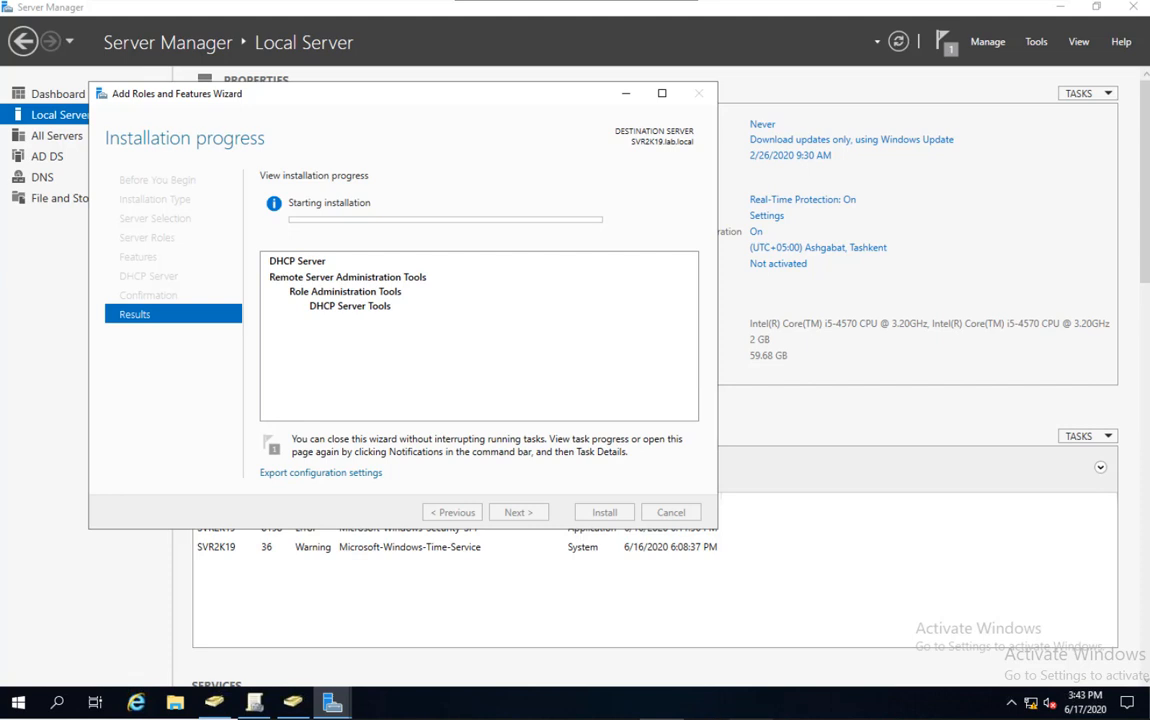
click(750, 718)
click(1092, 668)
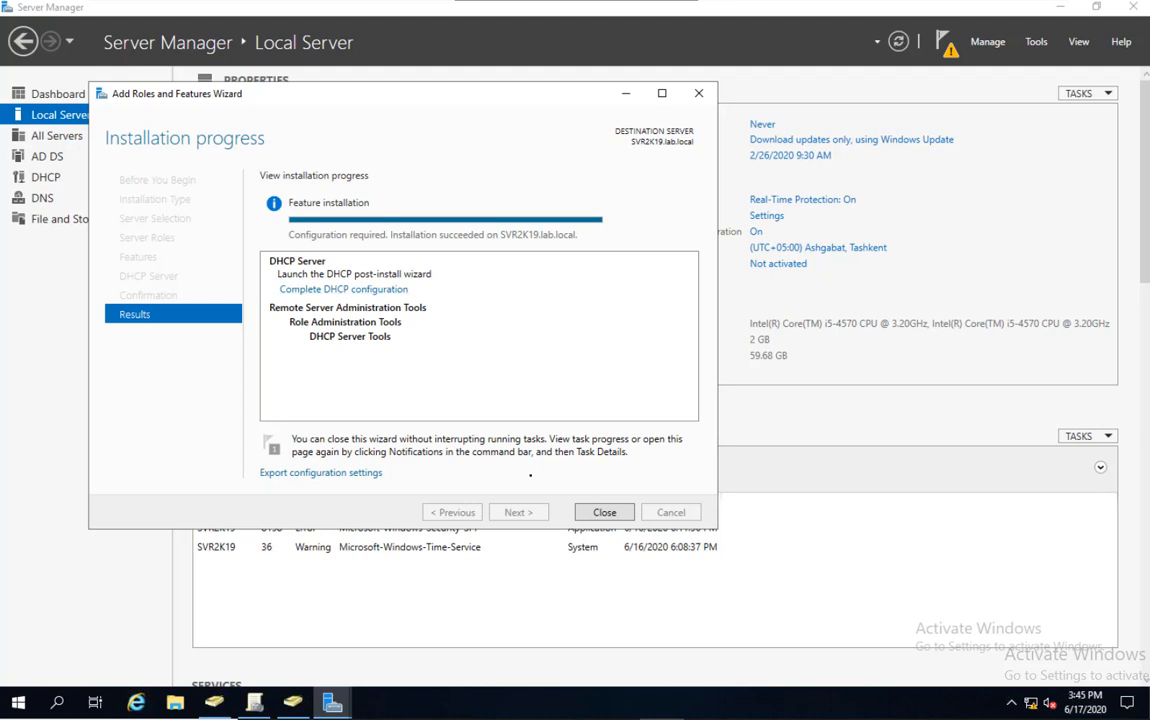
click(604, 512)
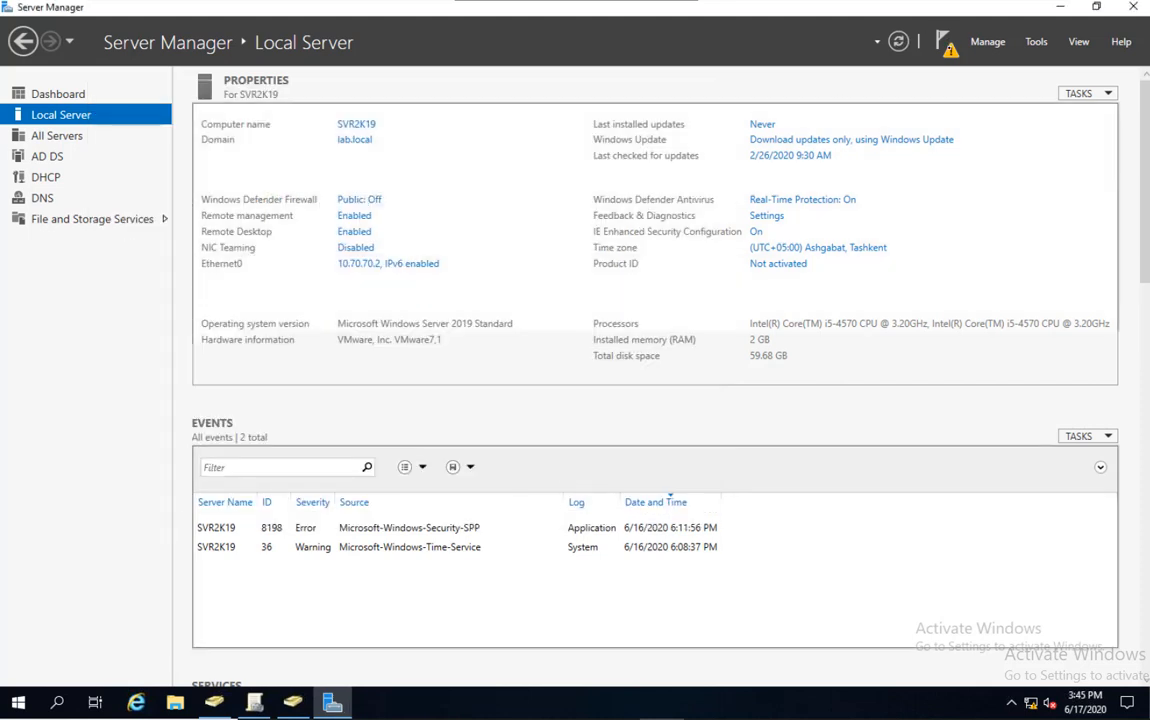
Complete the DHCP post-install configuration, authorizing the server in AD DS with the preset domain administrator credentials
click(942, 42)
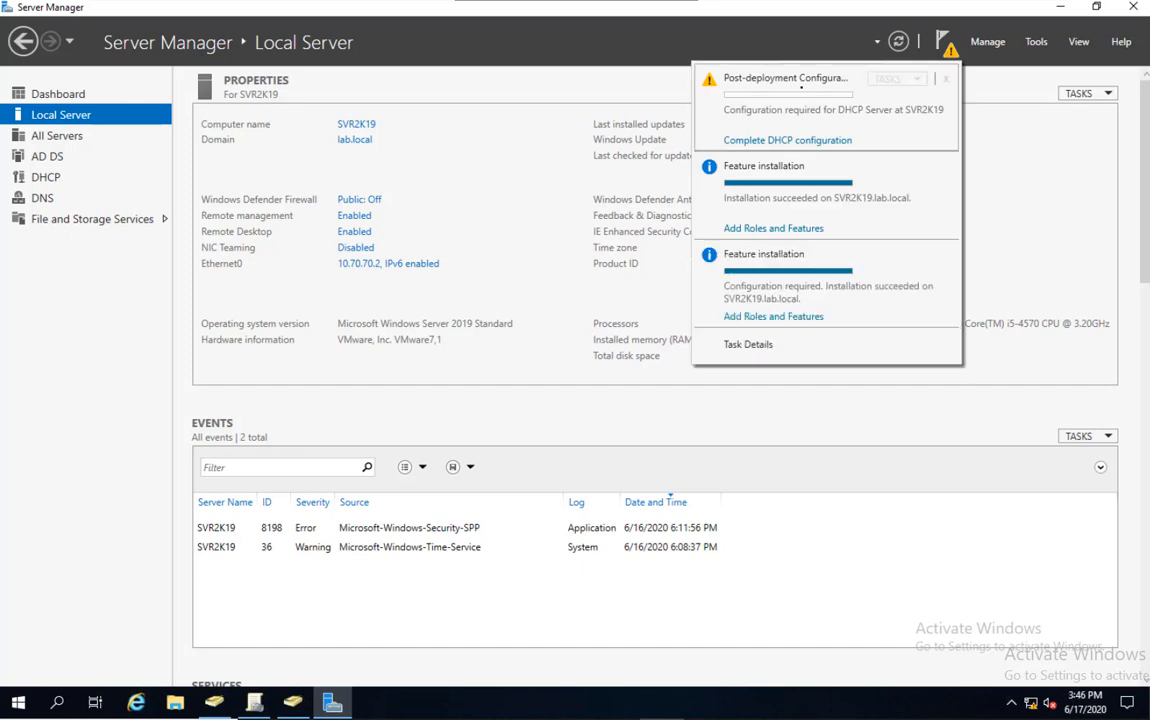
click(788, 140)
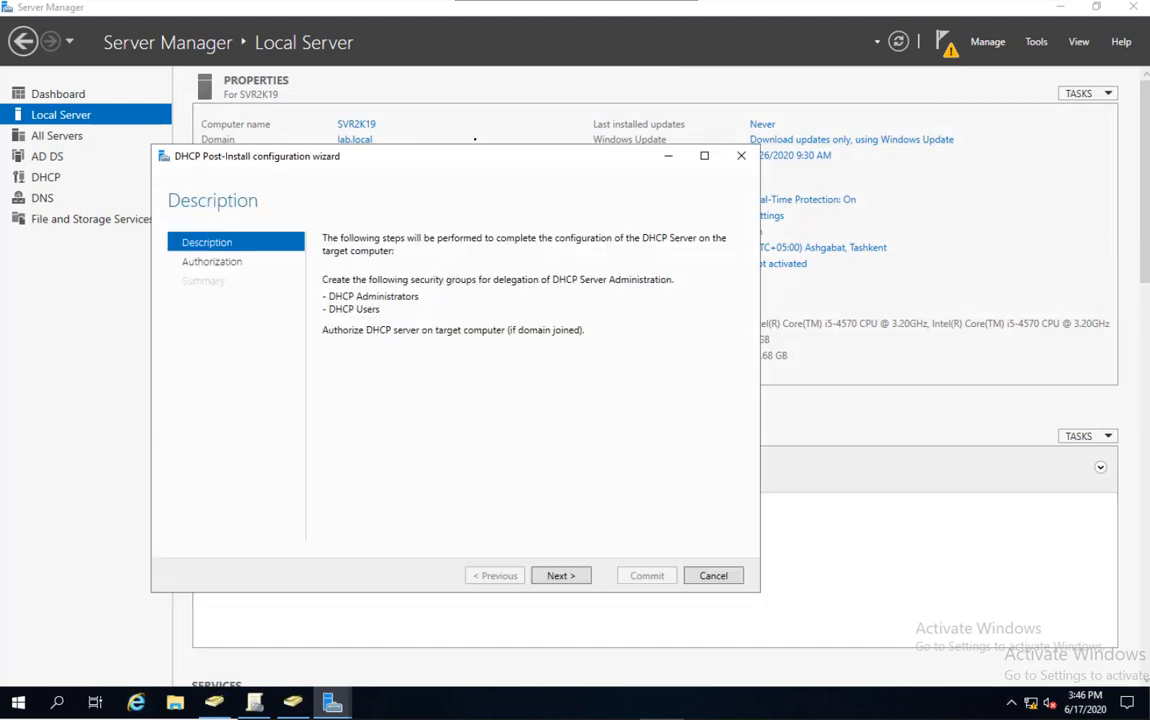
mouse_move(492, 160)
mouse_down()
mouse_move(504, 146)
mouse_move(494, 143)
mouse_up()
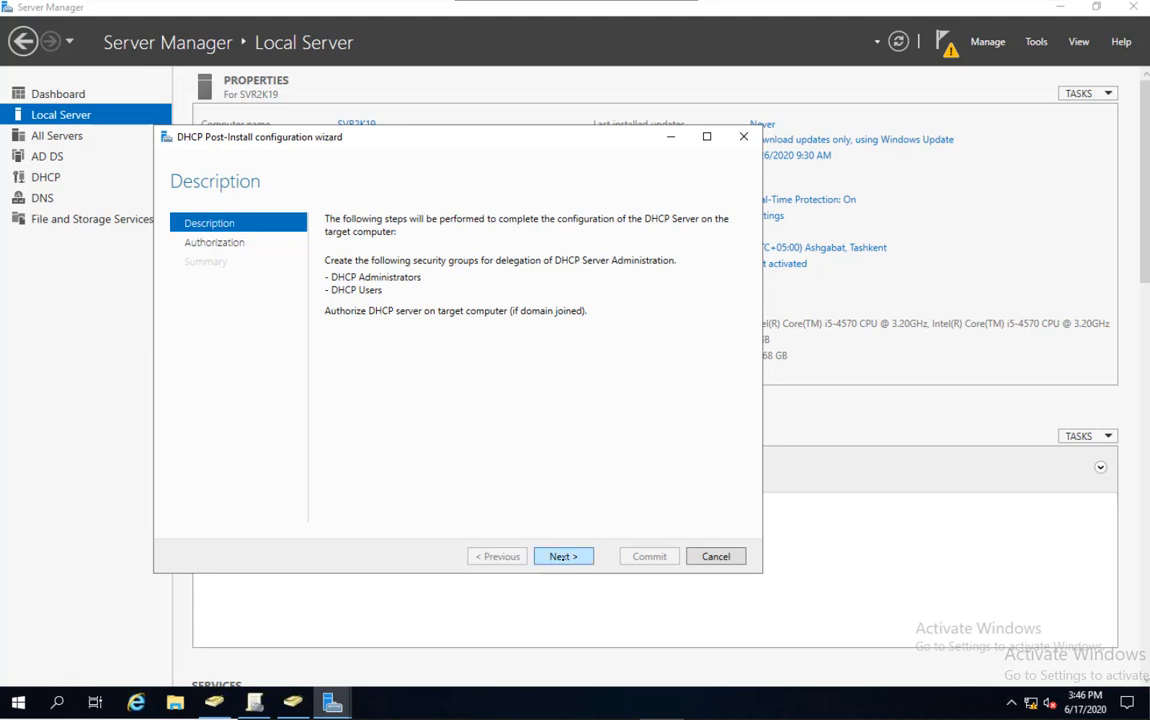
click(563, 556)
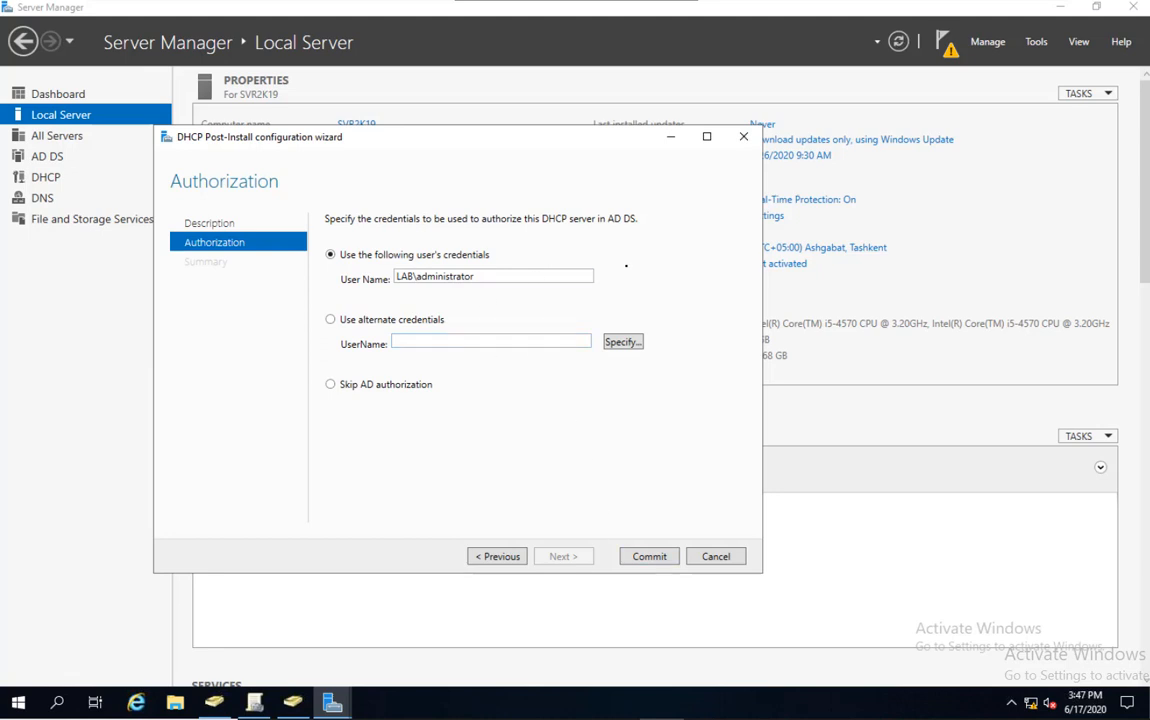
click(650, 557)
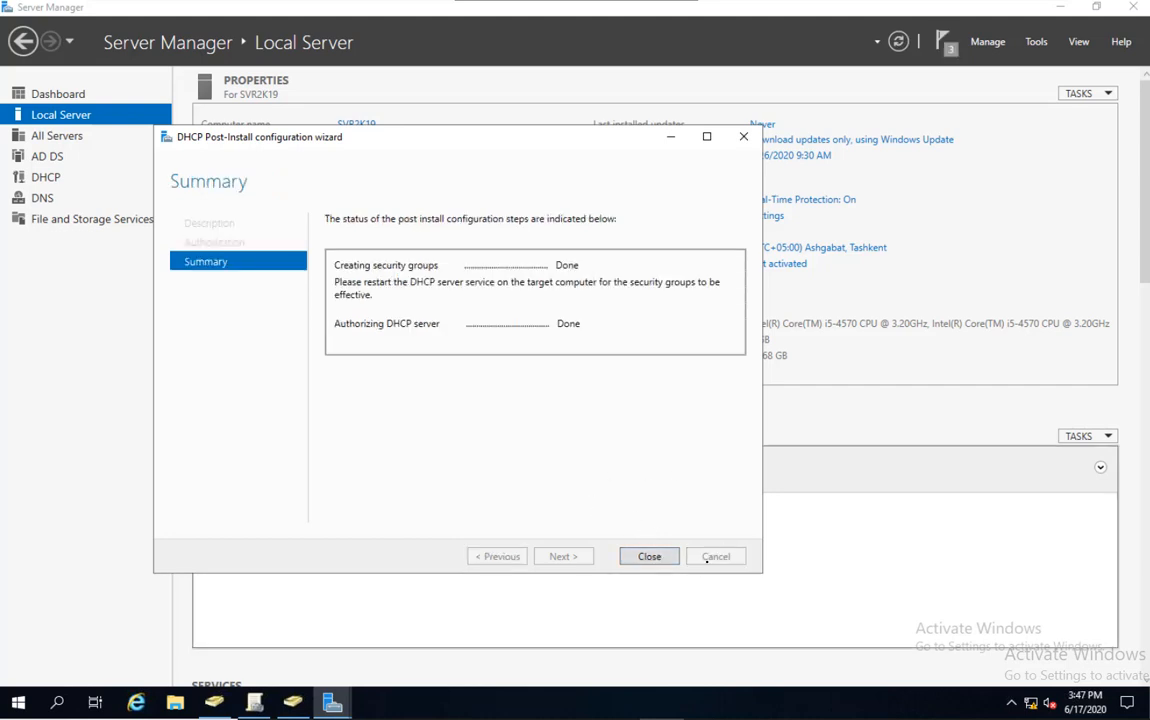
click(649, 556)
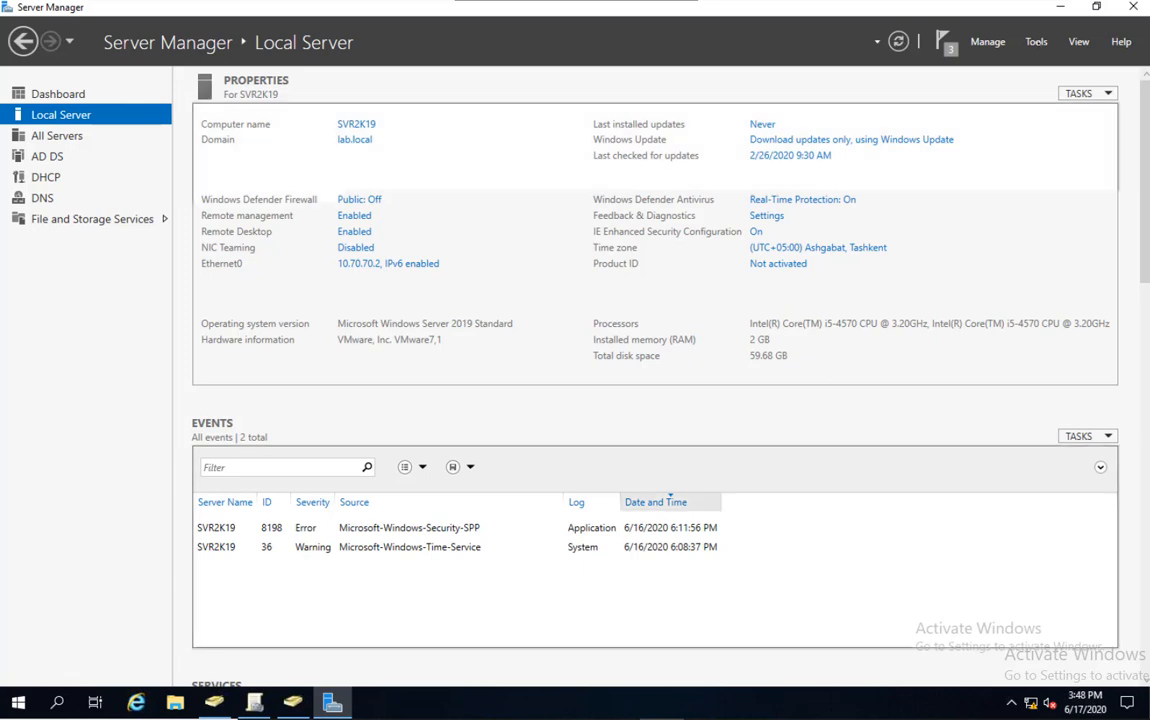
Open the DHCP management console, maximize it and expand the svr2k19.lab.local server
click(1036, 41)
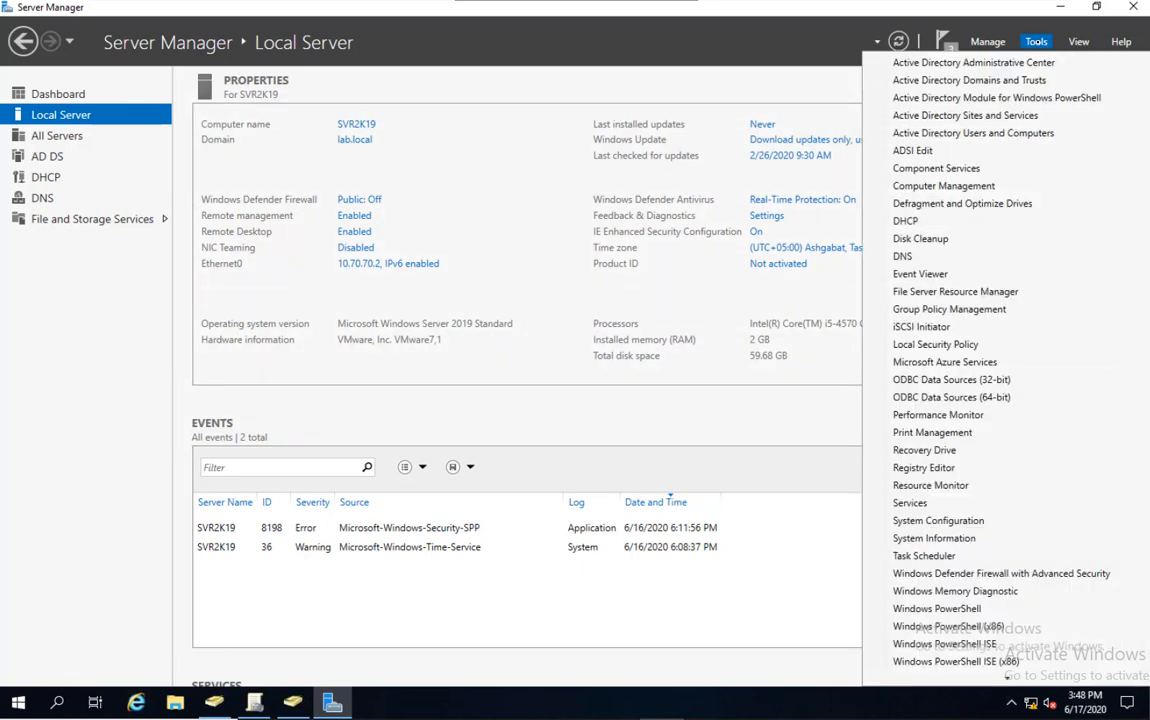
click(912, 222)
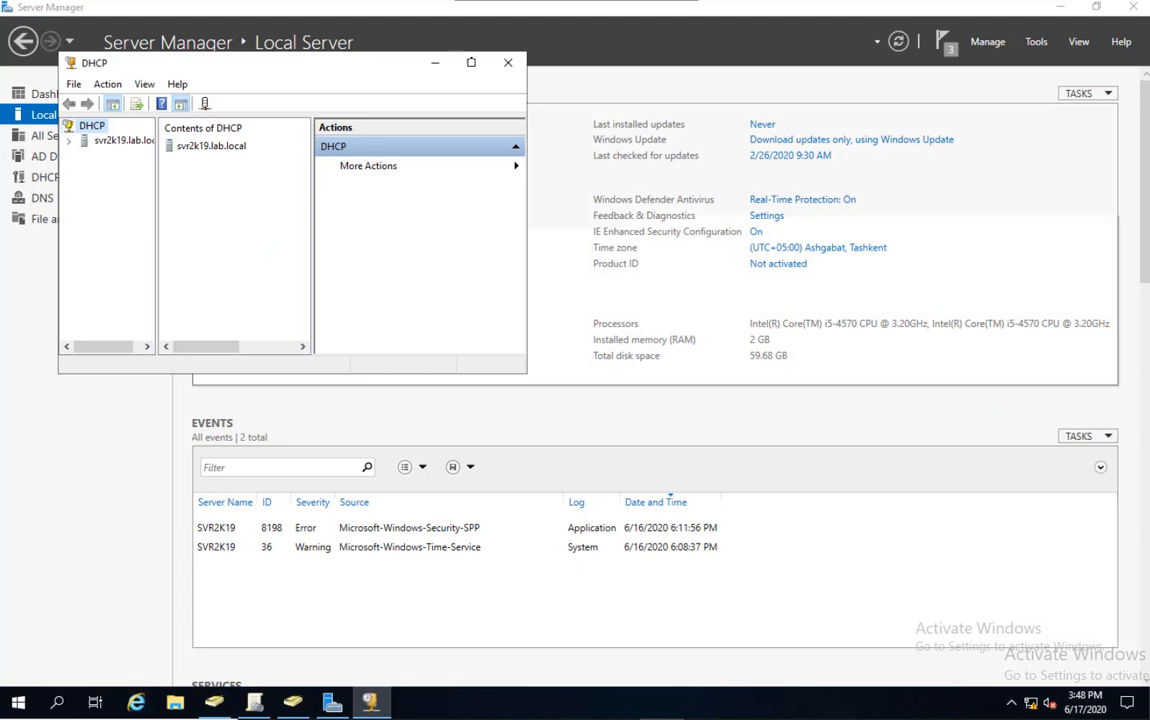
click(471, 63)
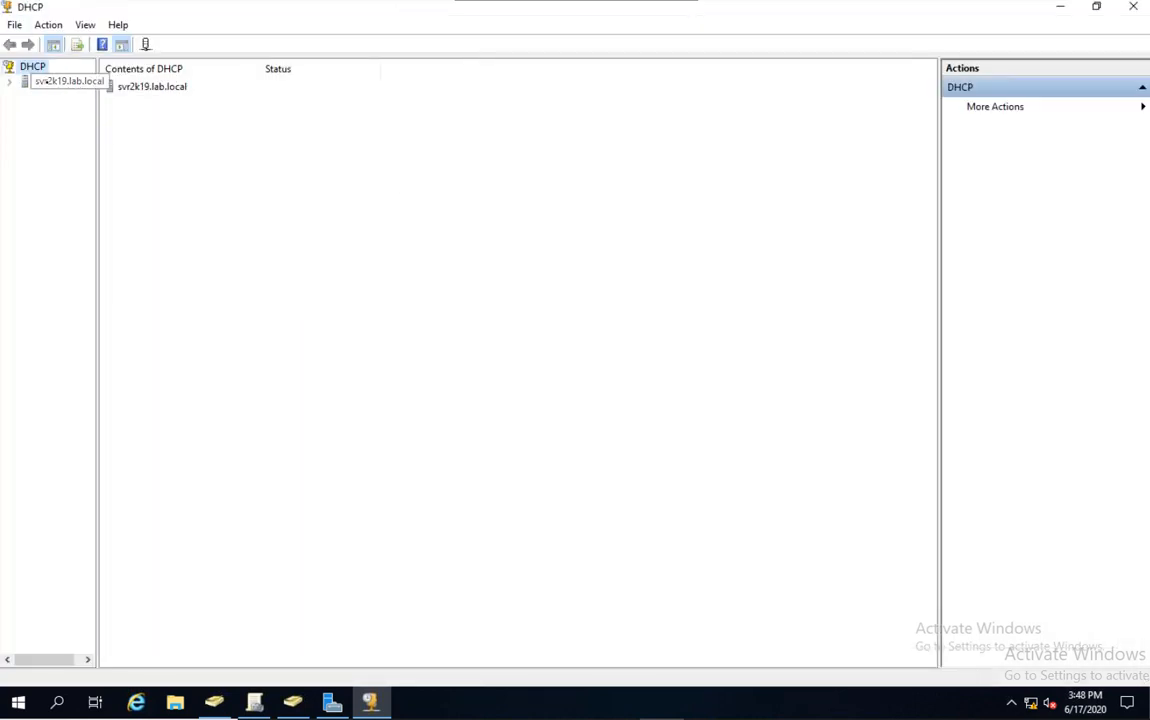
double_click(46, 81)
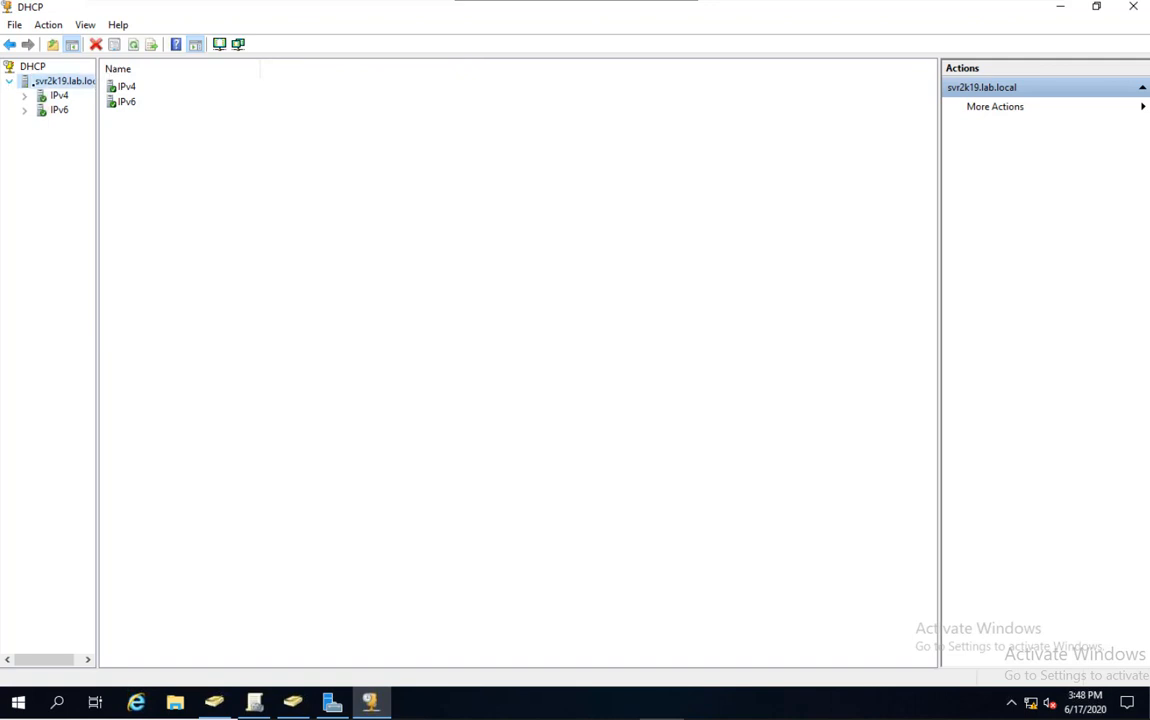
Expand the server's IPv4 node and widen the console tree so its entries are fully readable
right_click(42, 82)
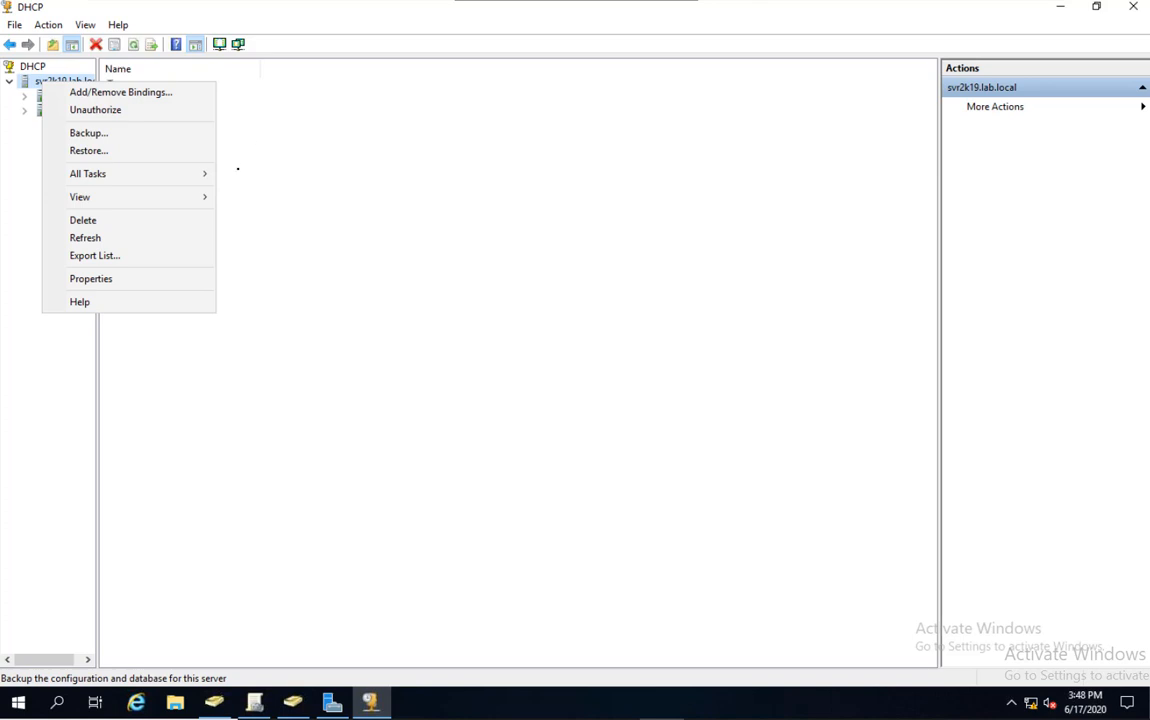
click(227, 216)
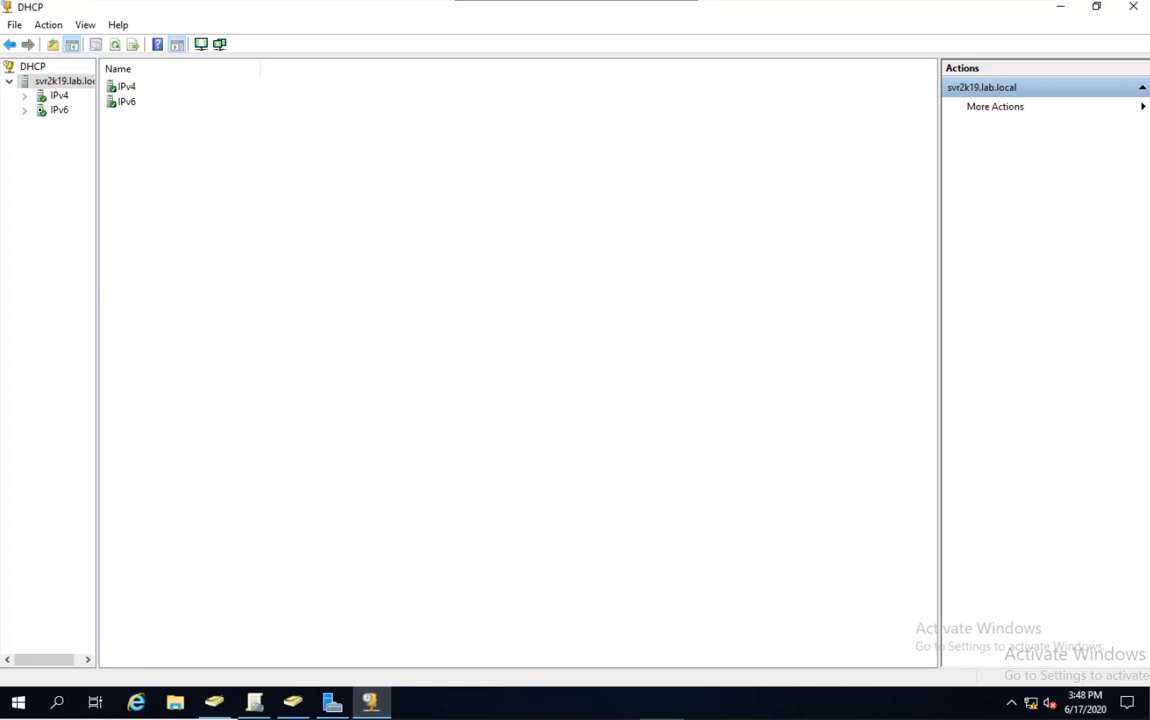
click(26, 96)
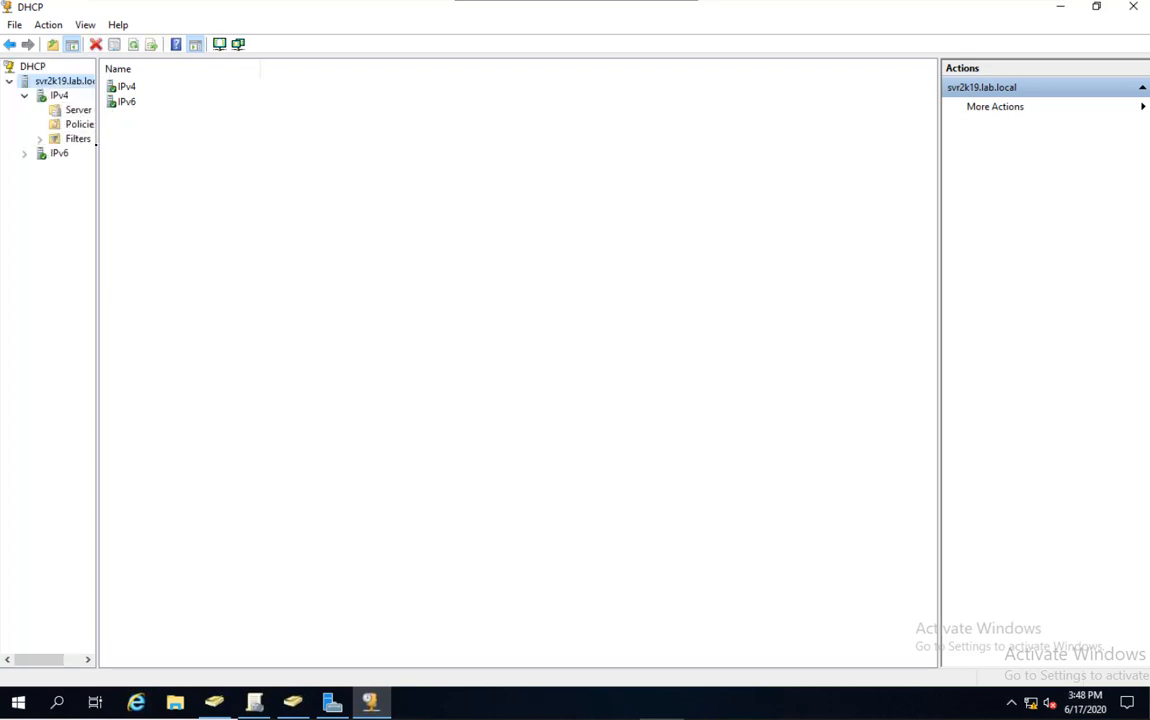
drag(98, 148, 195, 152)
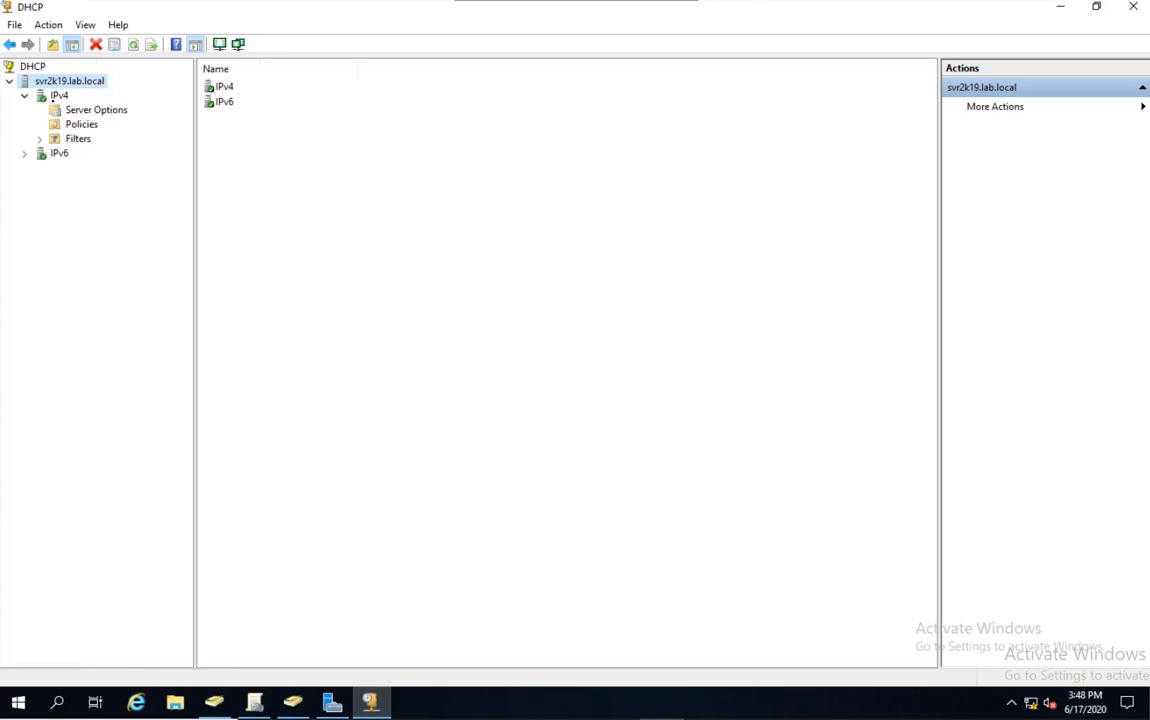
Create a new IPv4 scope named Sales_subnet with no description and proceed to its address range
click(59, 95)
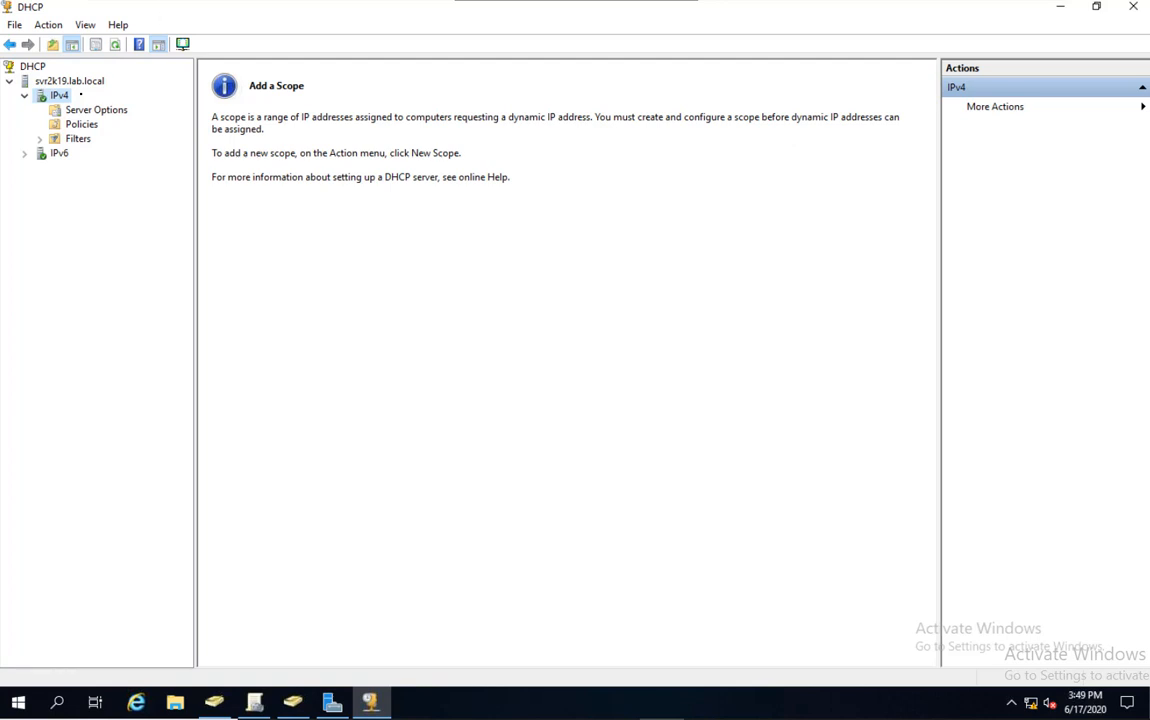
right_click(59, 95)
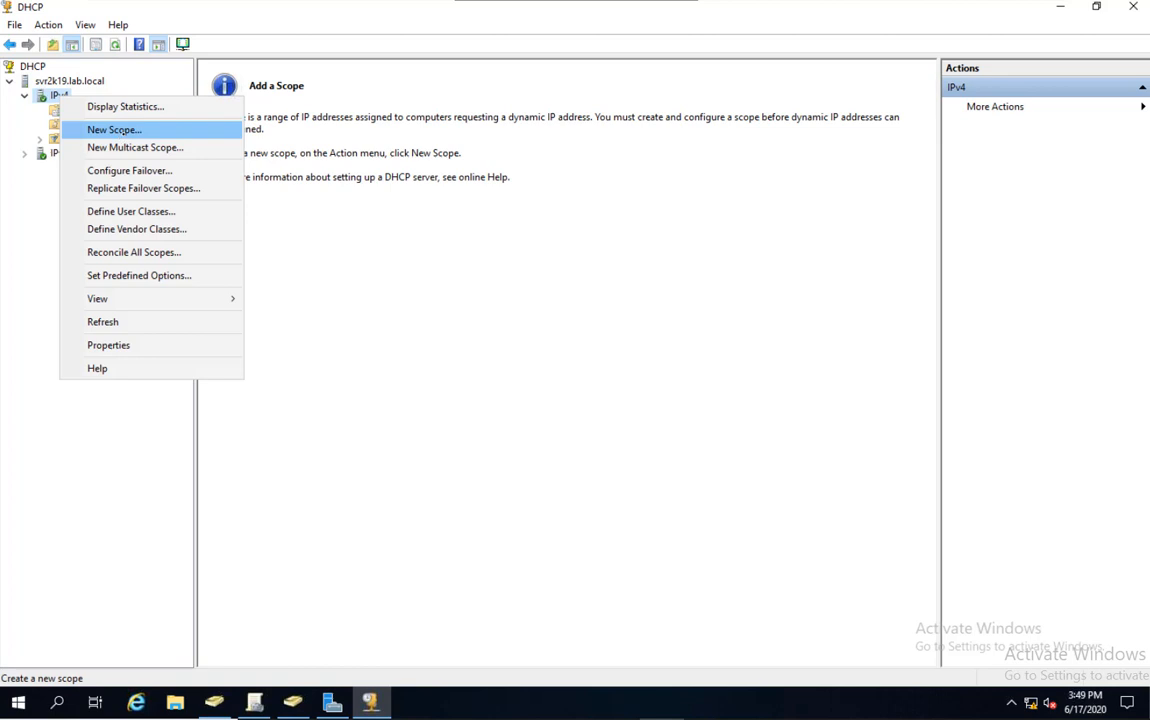
click(121, 131)
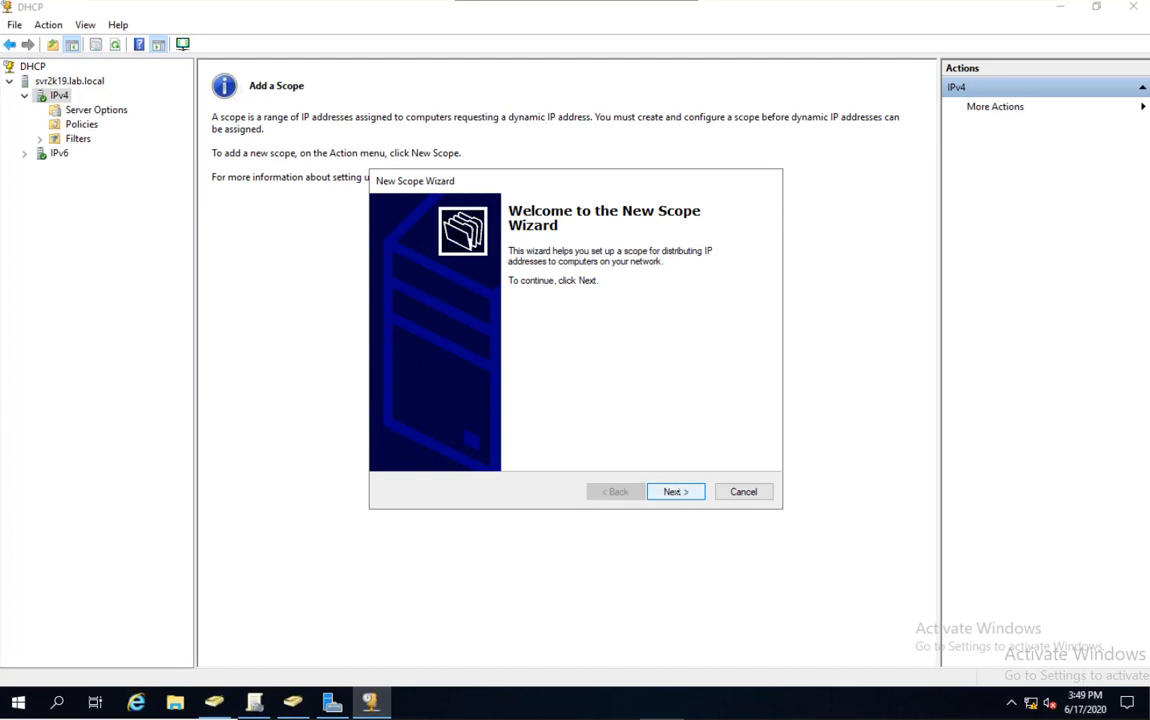
click(678, 491)
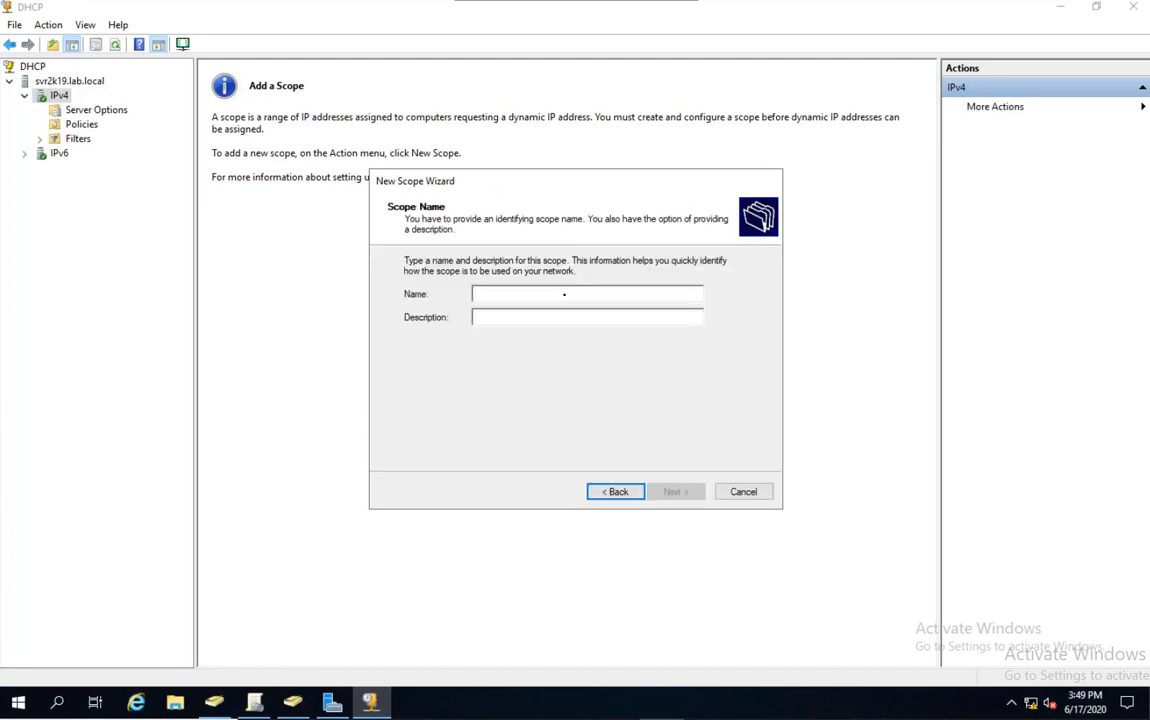
text(Sa)
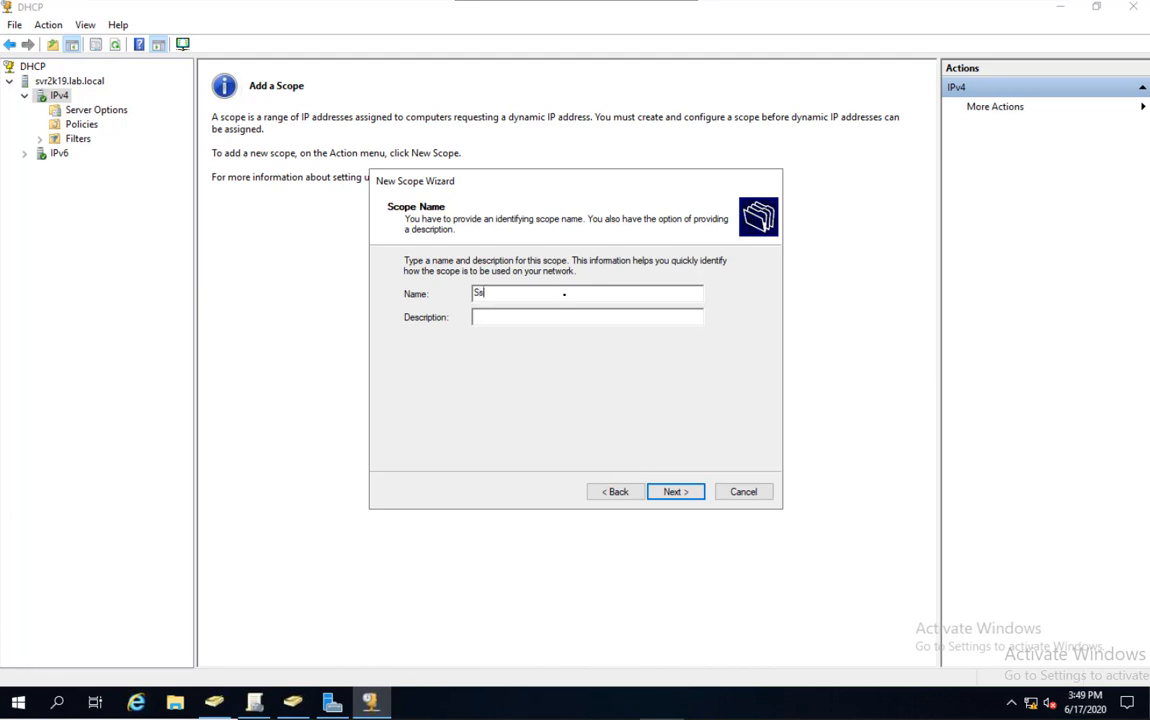
text(les_subnet)
click(680, 490)
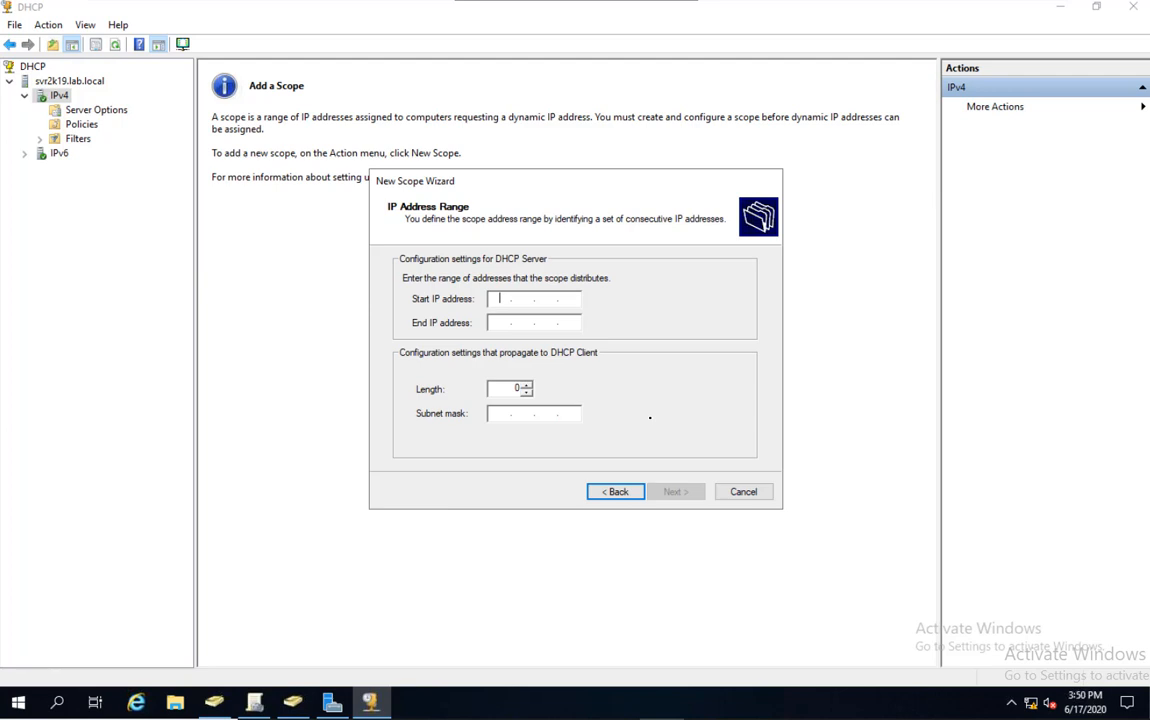
key(Right)
key(Right)
key(Right)
key(Left)
key(Left)
key(Left)
key(Right)
key(Right)
key(Right)
Enter 10.70.70.100 as the scope's start address and 10.70.10.200 as its end address
click(499, 298)
text(10 . 70 . 70 . 100)
key(Tab)
text(10.)
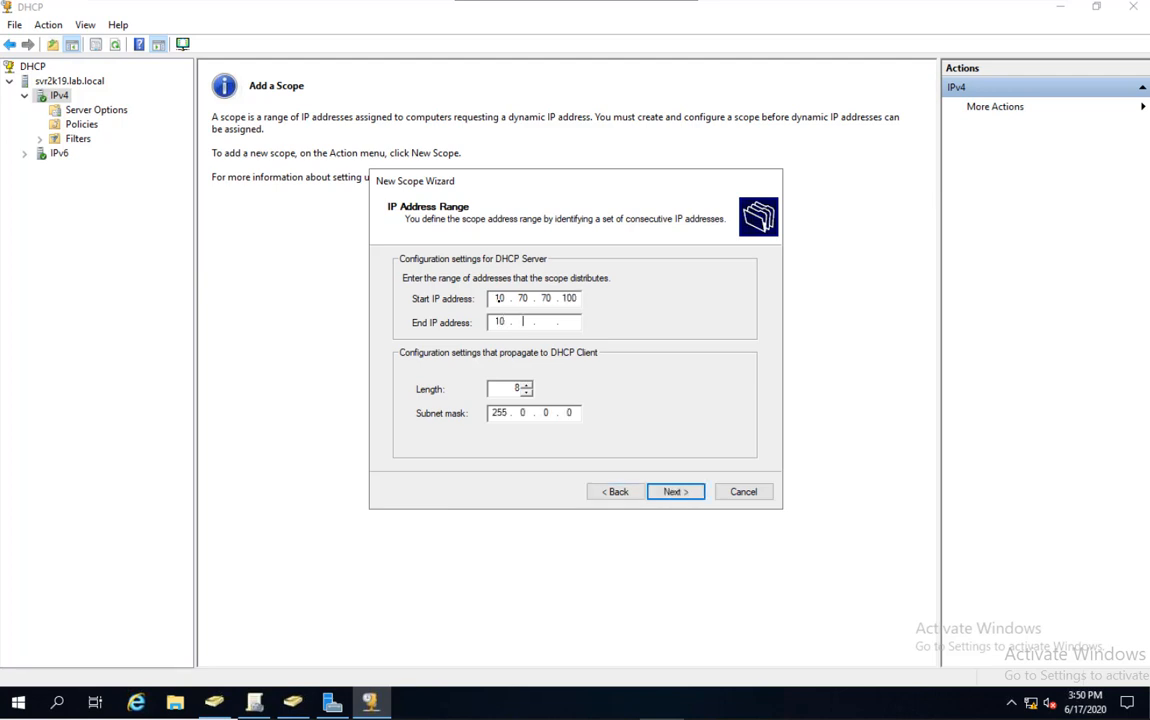
text(70.10.200)
Set the scope's subnet mask length to 24, try to proceed and dismiss the warning
click(526, 386)
click(526, 386)
click(525, 392)
text(31)
key(BackSpace)
key(BackSpace)
text(24)
key(Right)
key(Down)
key(Down)
key(Down)
key(Down)
key(Down)
key(Down)
key(Down)
click(676, 491)
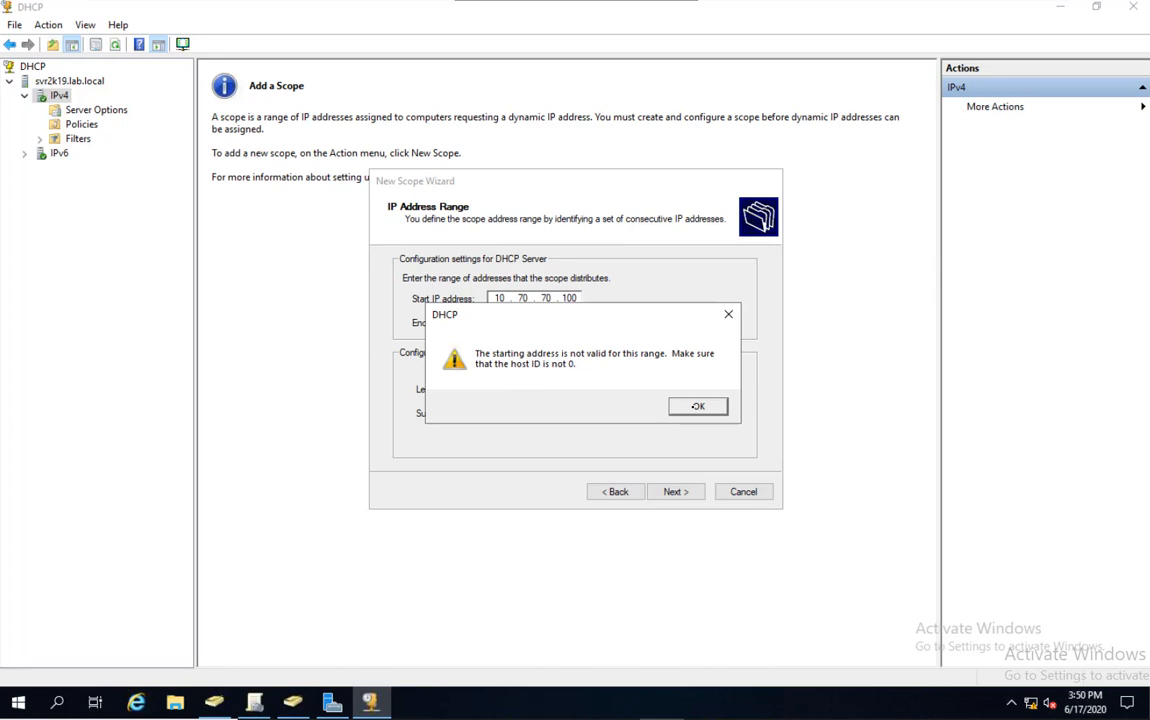
click(696, 406)
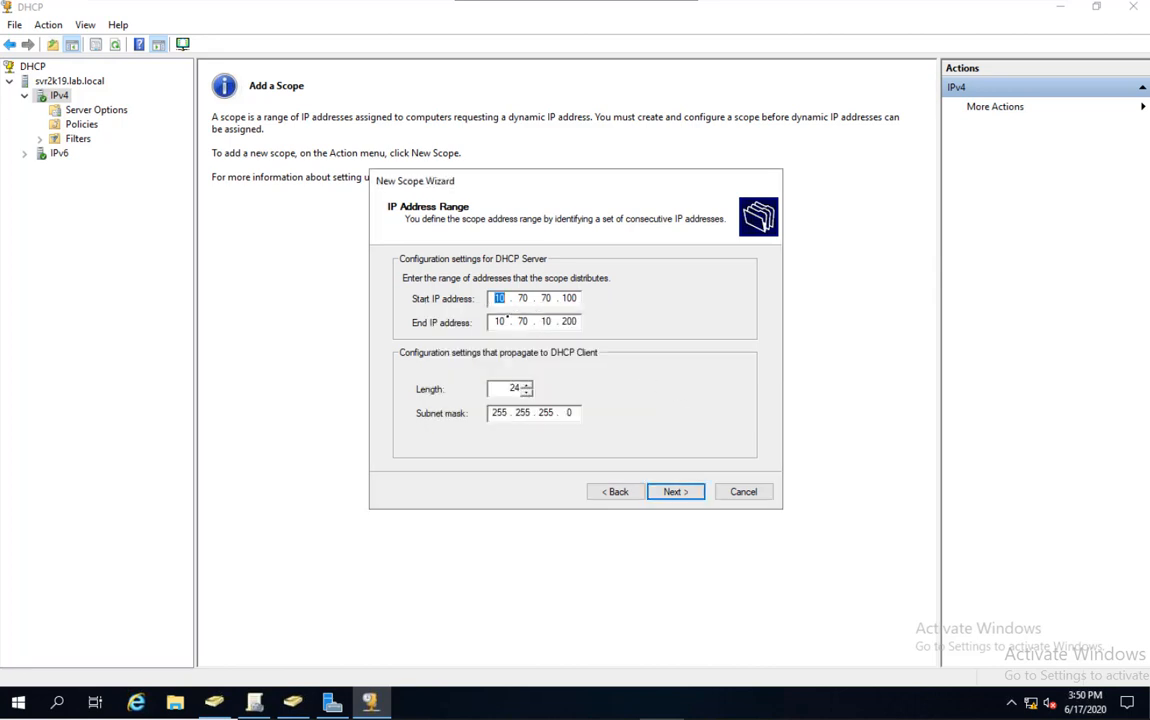
Correct the scope's address range to 10.70.70.101 through 10.70.70.200 and proceed to the exclusions
click(507, 301)
click(750, 719)
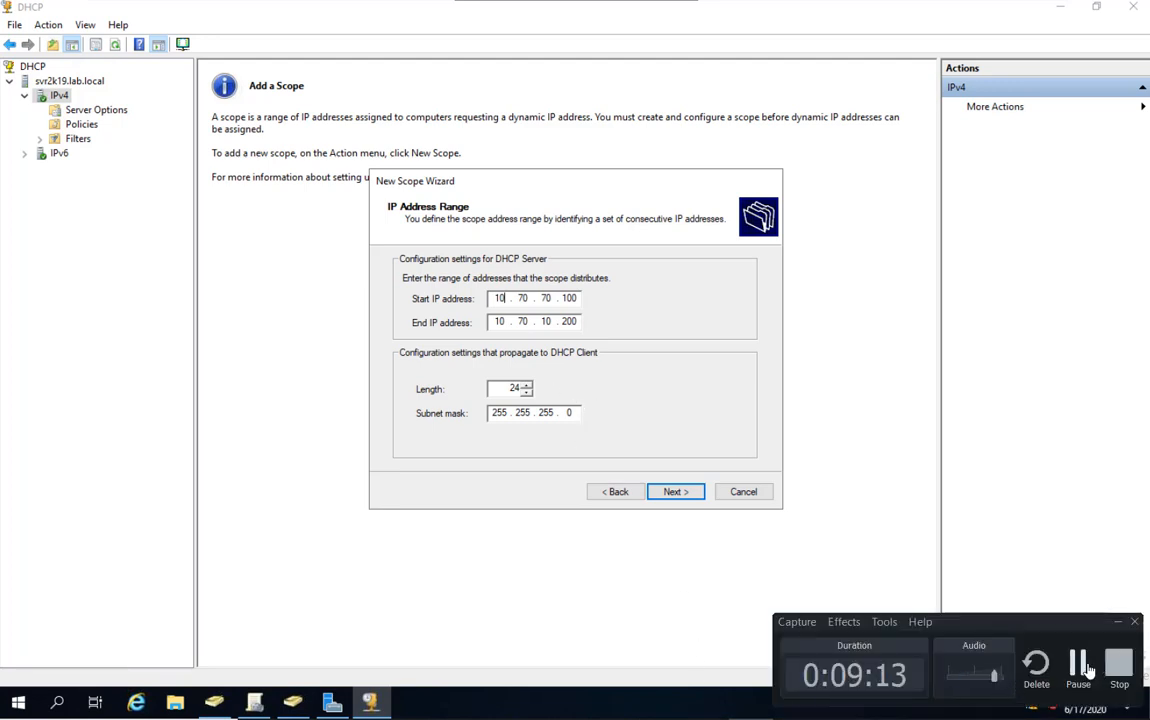
click(1087, 668)
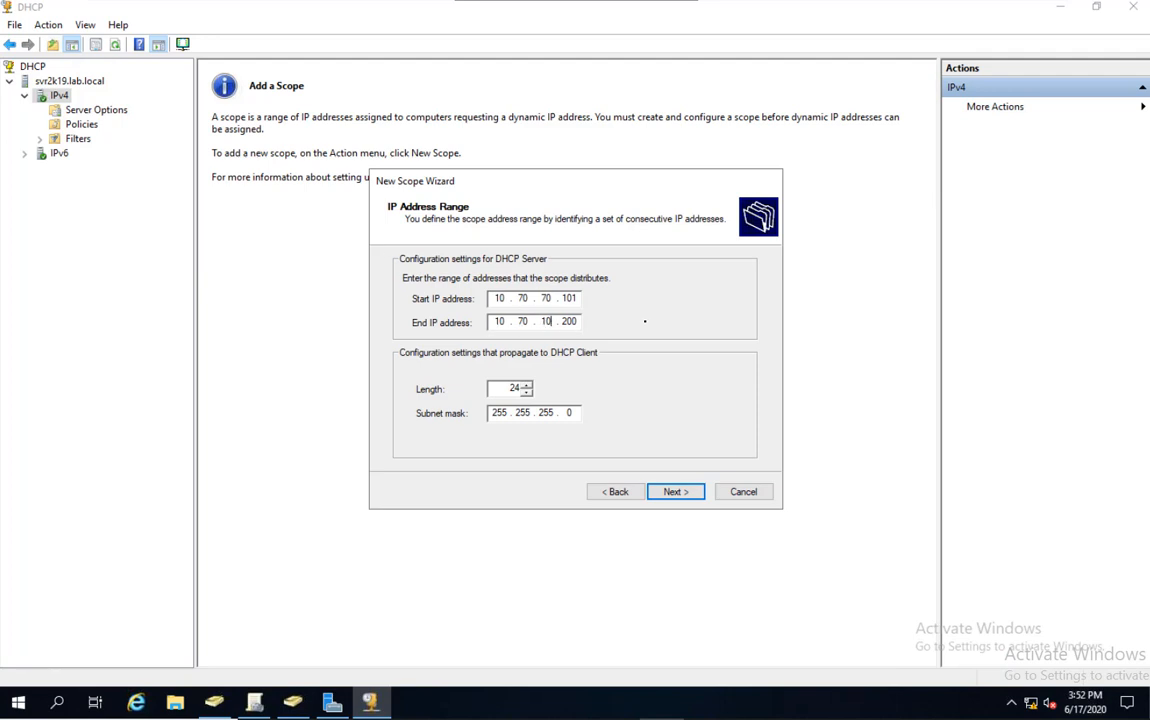
key(BackSpace)
key(BackSpace)
text(70)
click(668, 487)
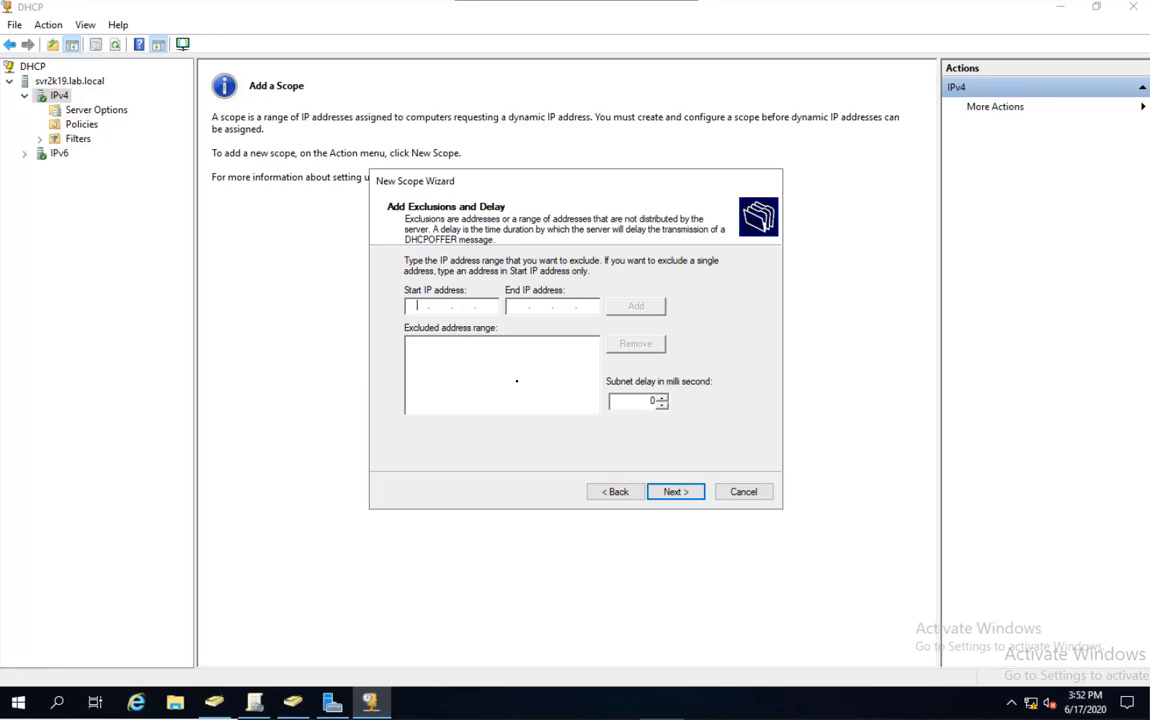
Exclude the addresses 10.70.70.150 to 10.70.70.160 from the scope
text(10.70.70.150)
text(10)
text(.70.70.)
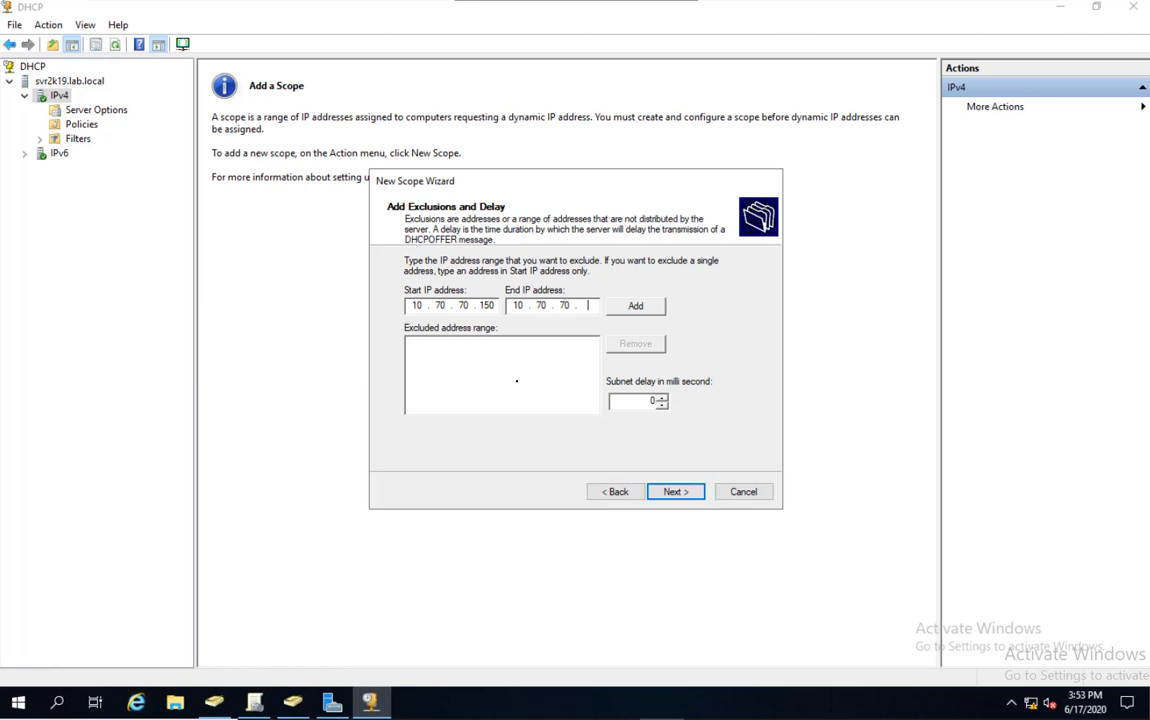
text(160)
click(635, 305)
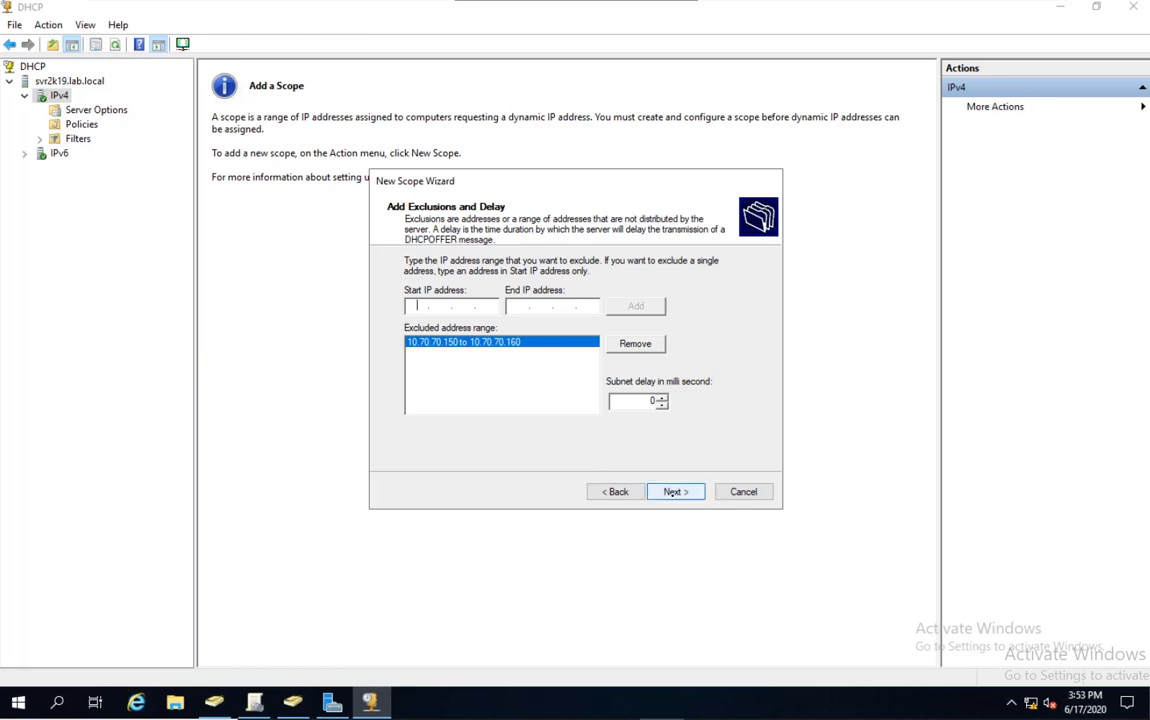
Keep the default lease duration and choose to configure the scope's DHCP options now
click(675, 491)
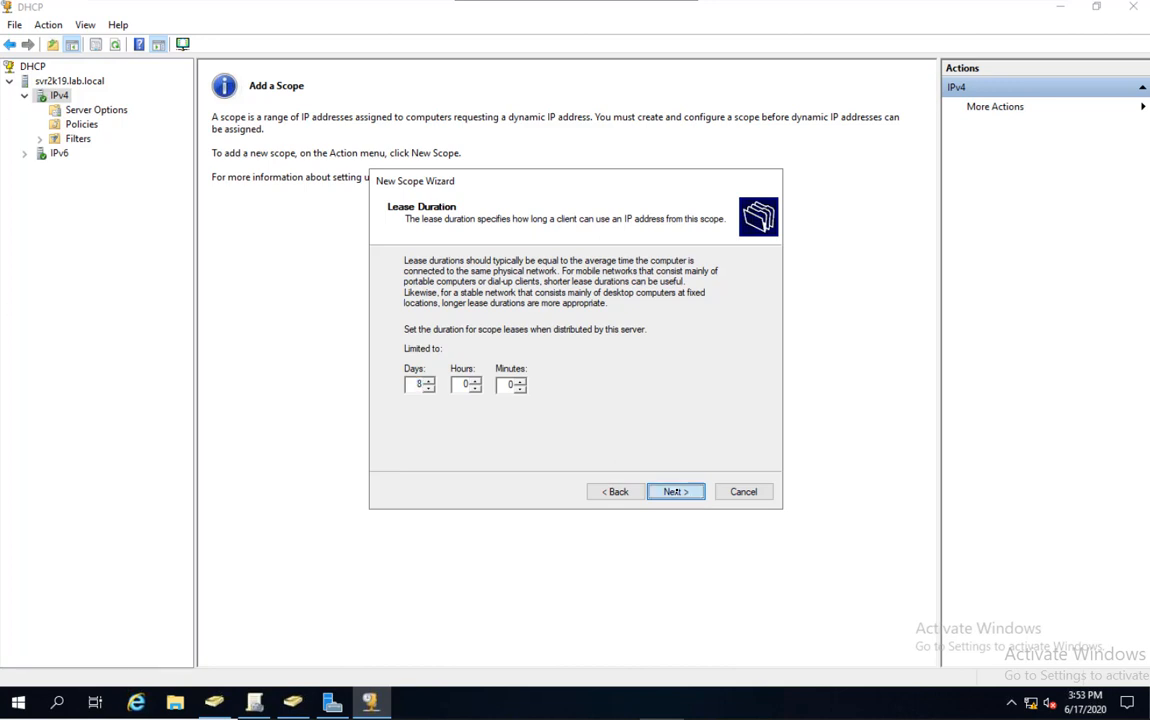
click(674, 491)
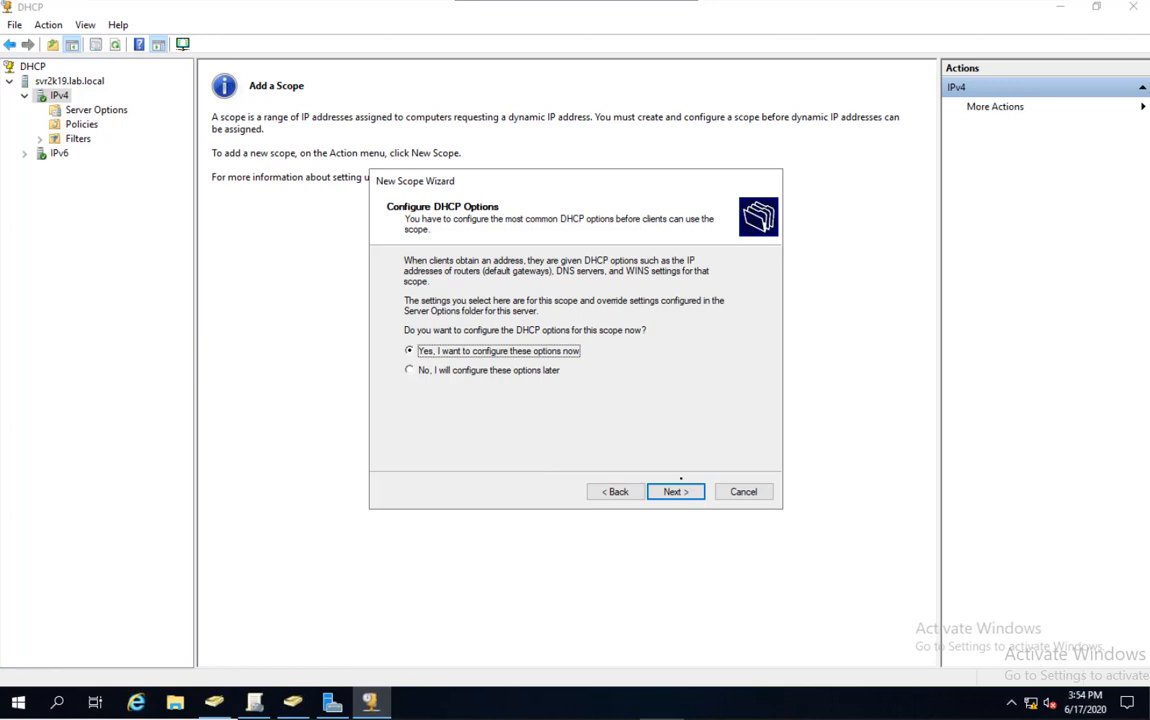
click(673, 491)
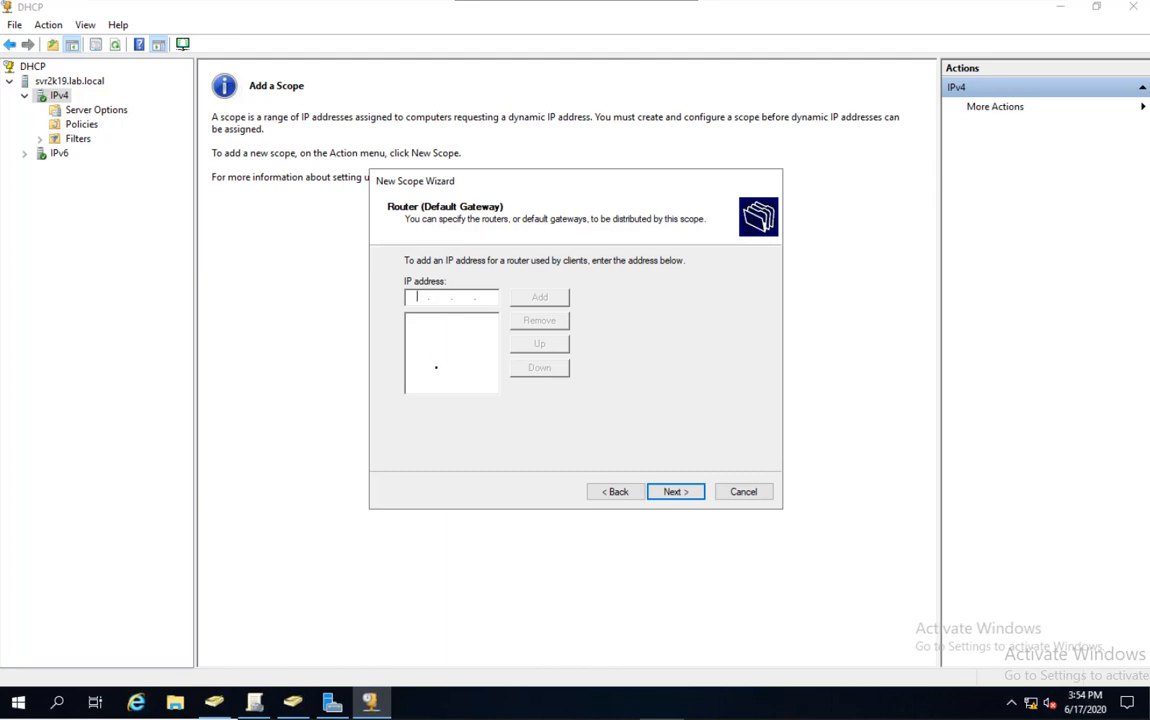
Add 10.70.70.1 as the scope's default gateway and proceed to the DNS settings
text(10 . 70 . 70 . 1)
click(528, 297)
key(Return)
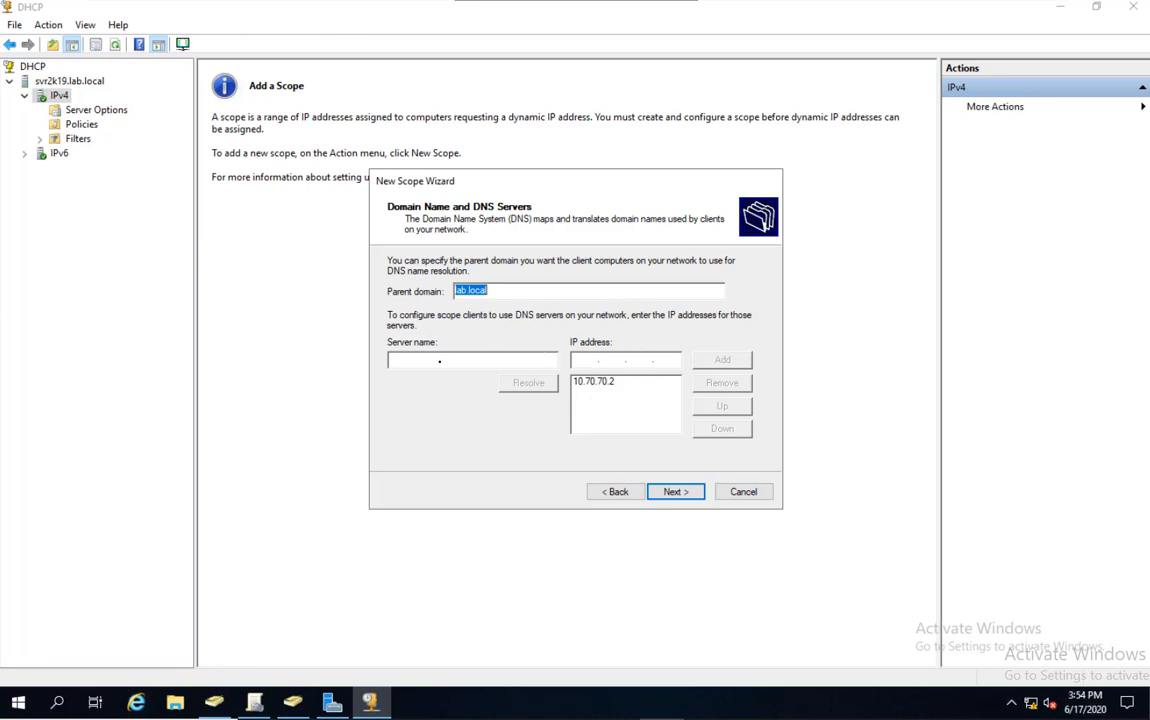
Resolve the server name lab.local, keep the preset parent domain and DNS server, and proceed to the WINS settings
click(439, 360)
text(lab.local)
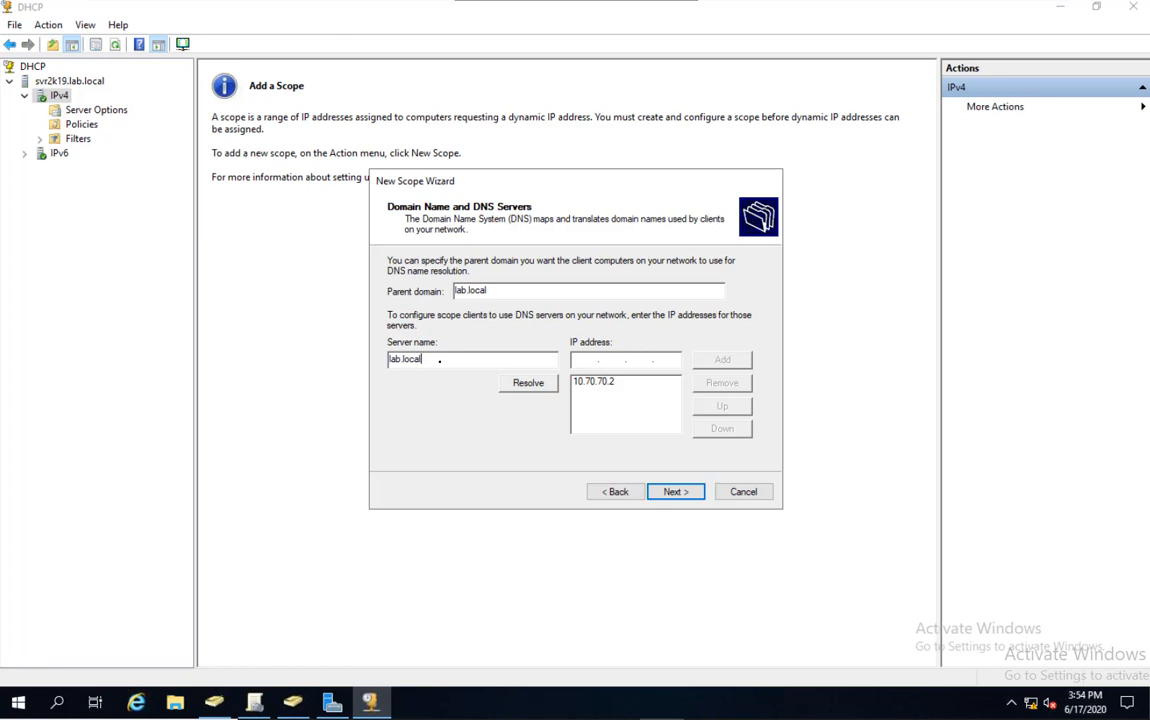
click(528, 383)
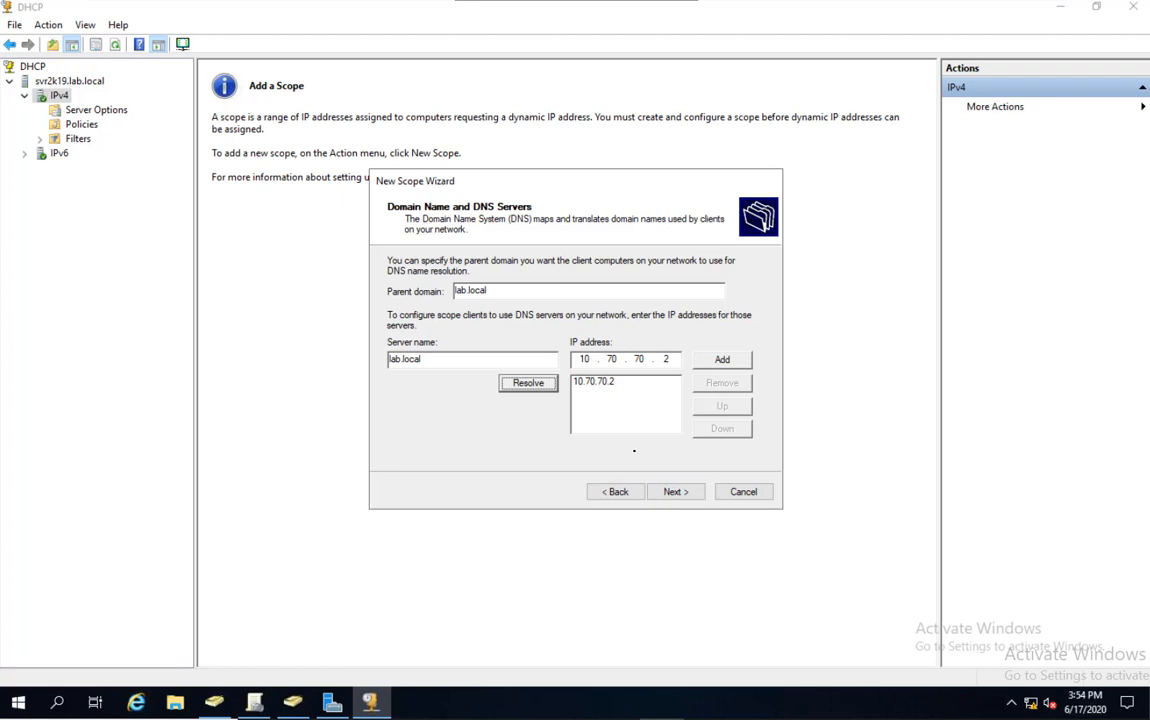
click(676, 492)
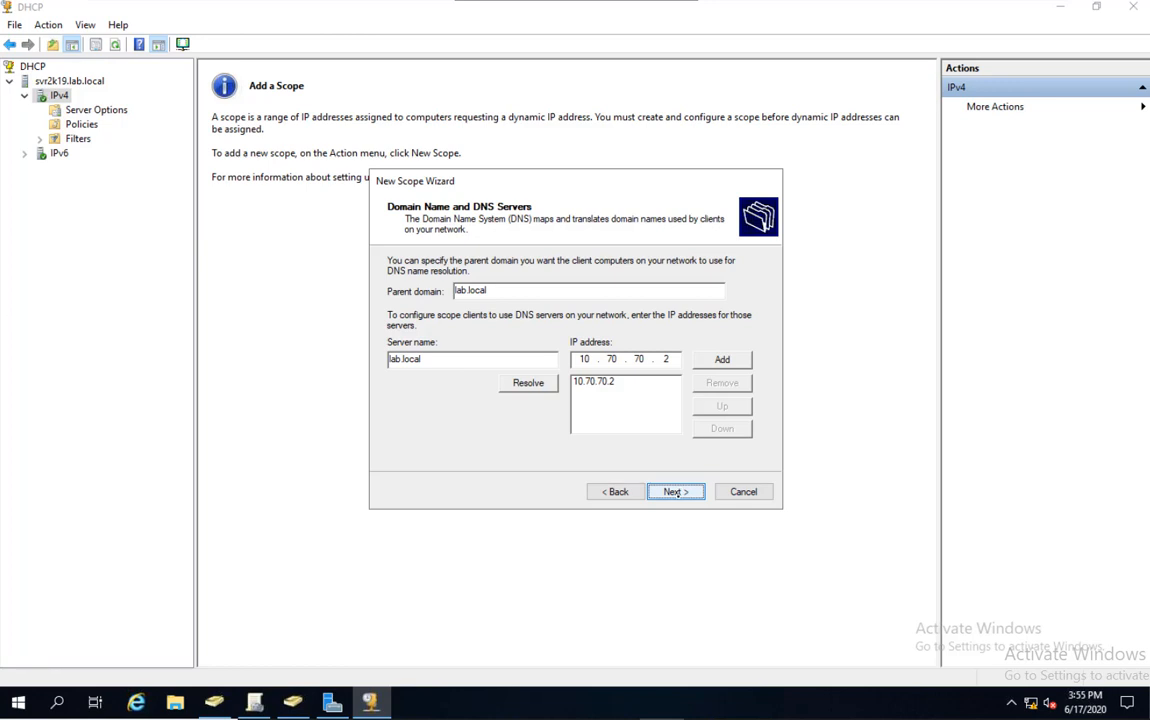
click(677, 492)
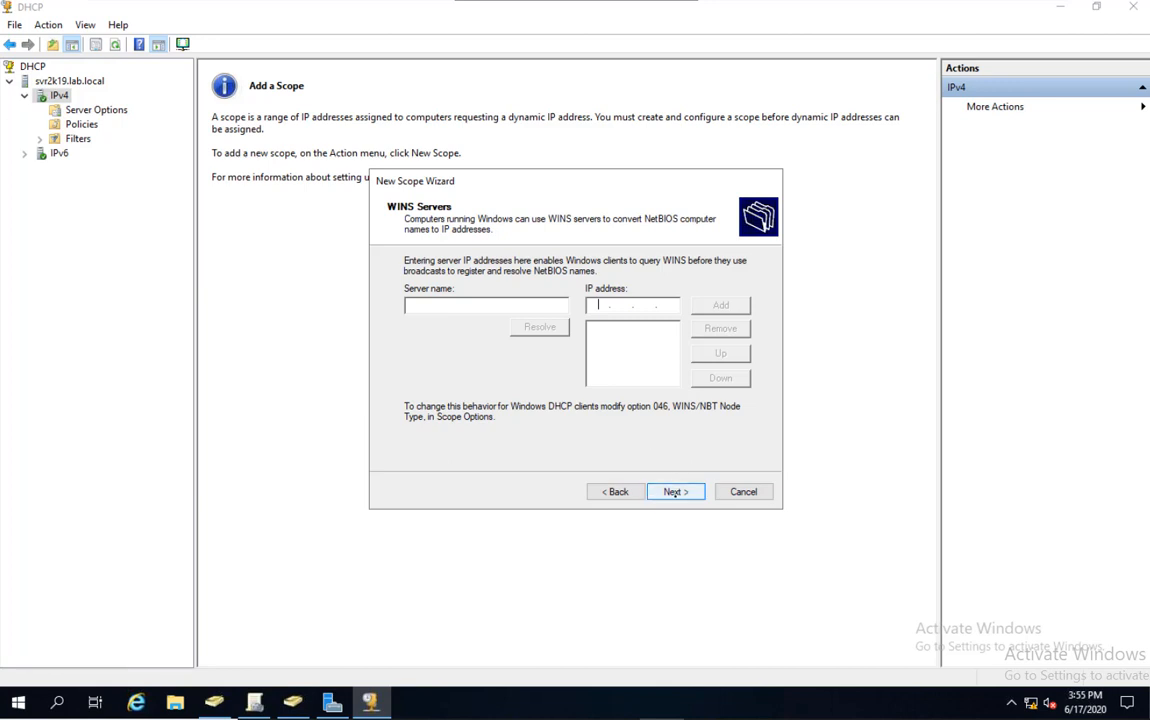
Skip the WINS servers and finish creating the scope without activating it
click(676, 492)
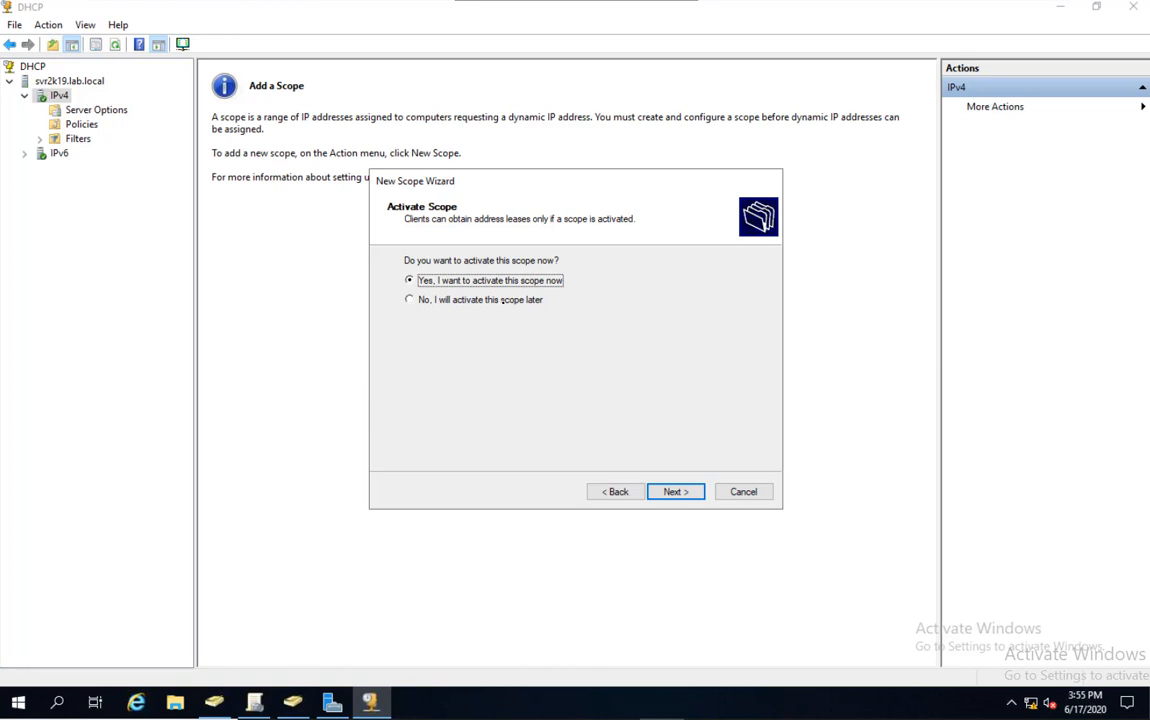
click(502, 300)
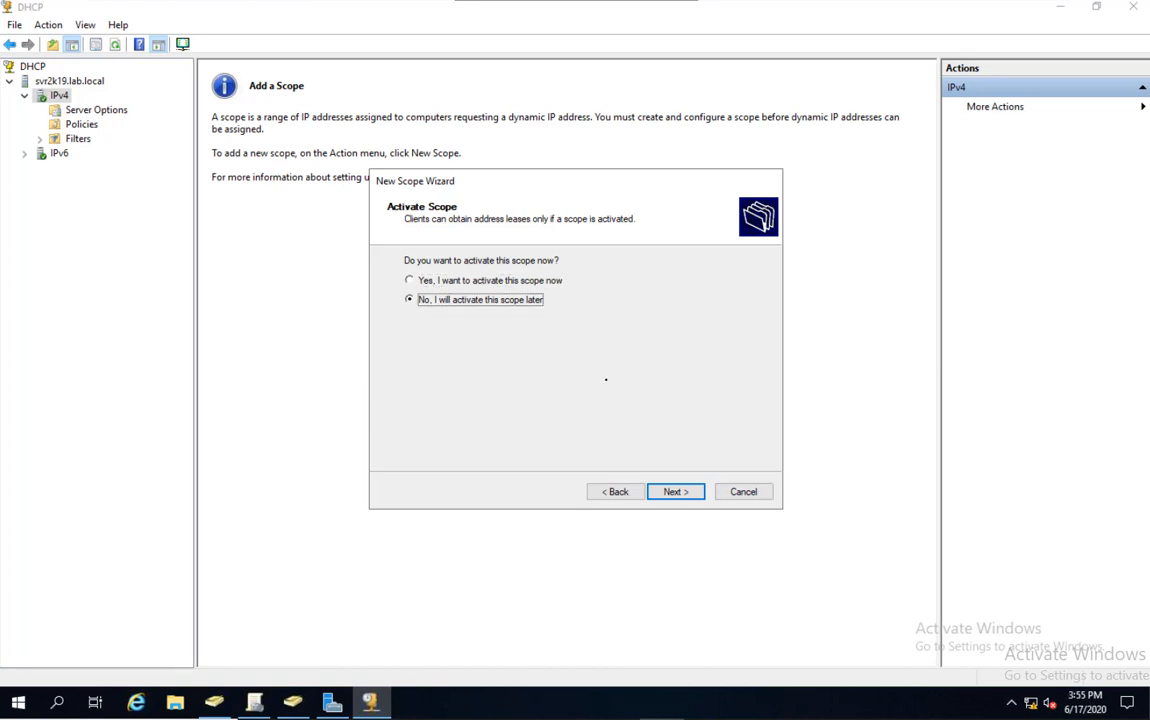
click(668, 489)
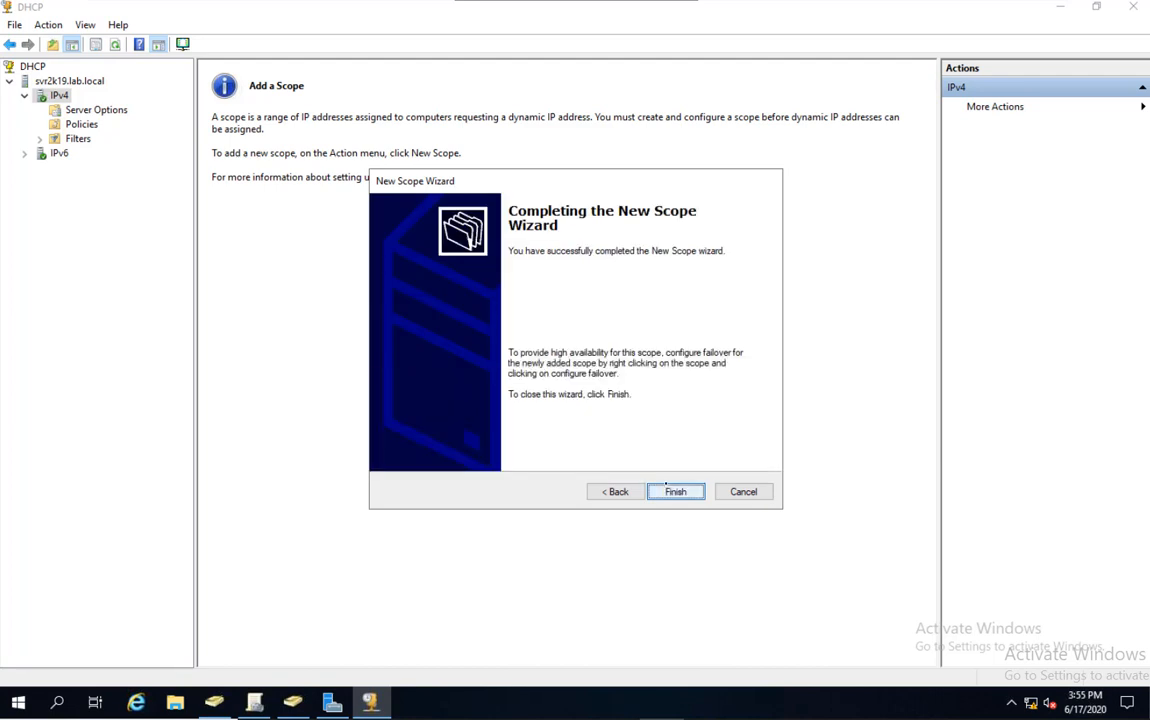
click(675, 491)
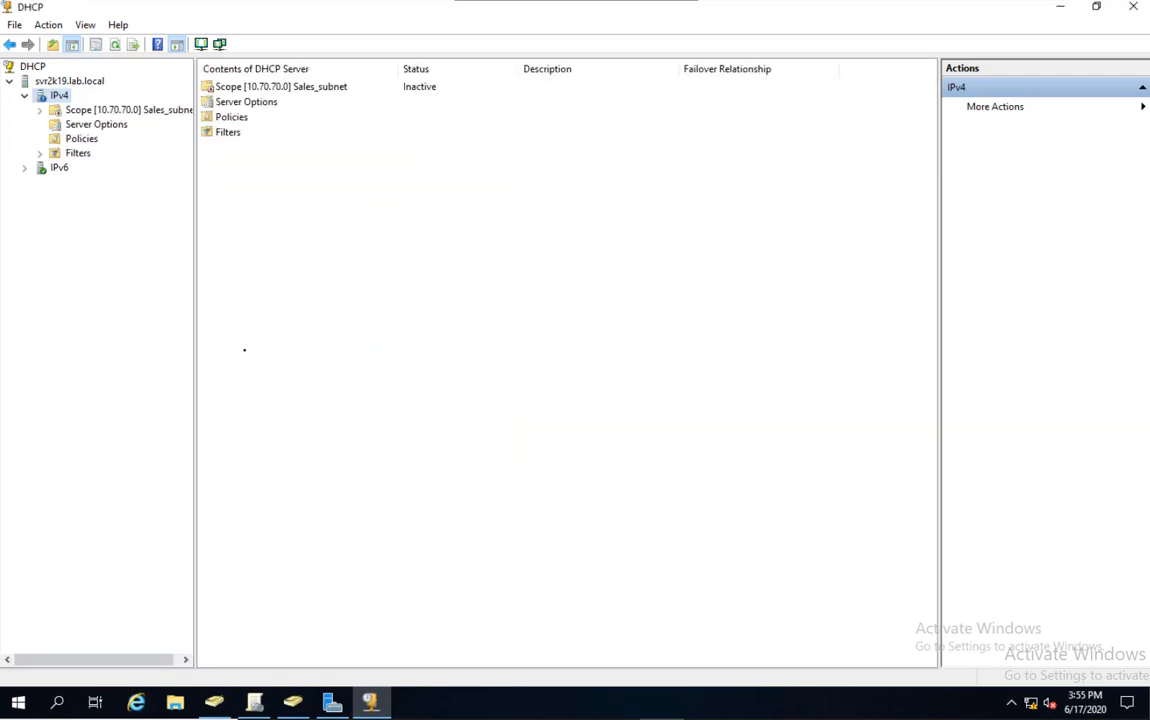
Expand the Sales_subnet scope under IPv4 and activate it
double_click(72, 111)
right_click(73, 110)
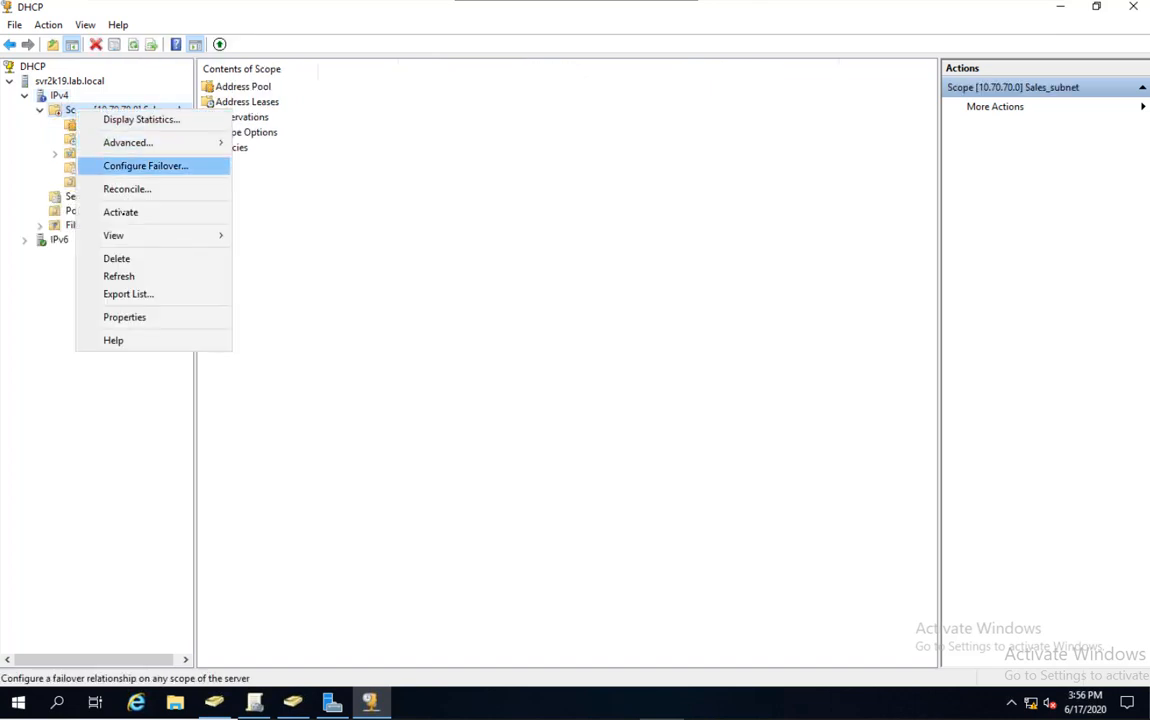
click(122, 212)
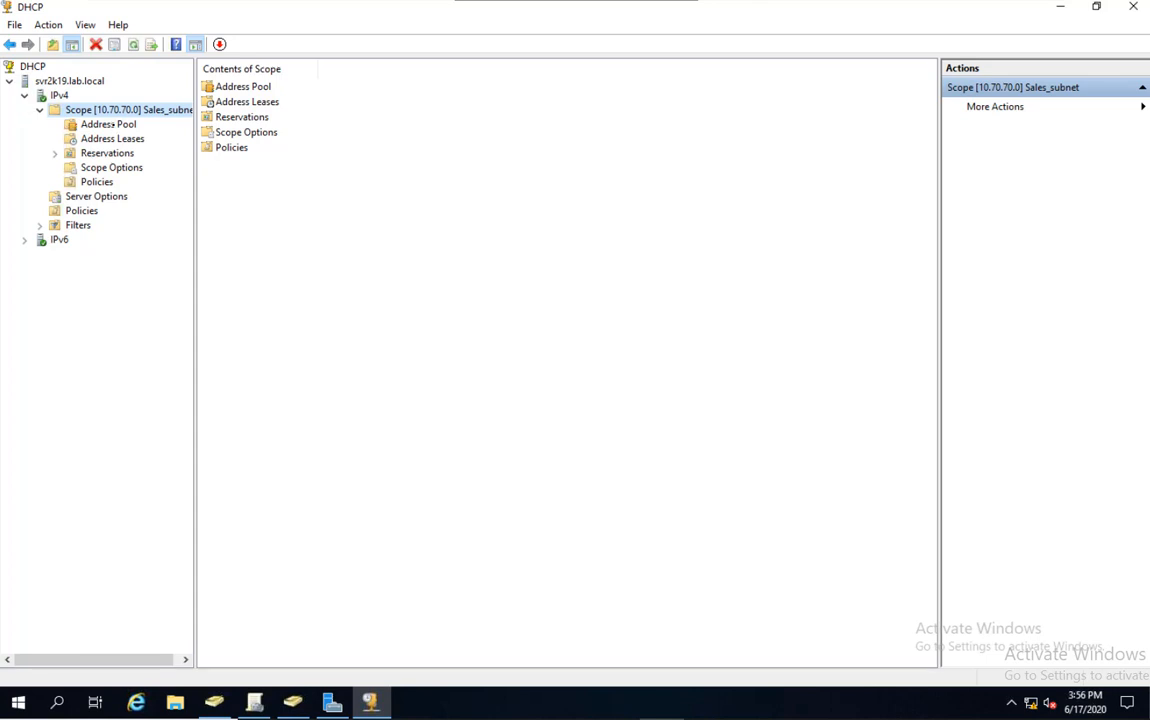
Review the Sales_subnet scope's address pool, including its distribution and exclusion ranges, and its address leases
click(108, 124)
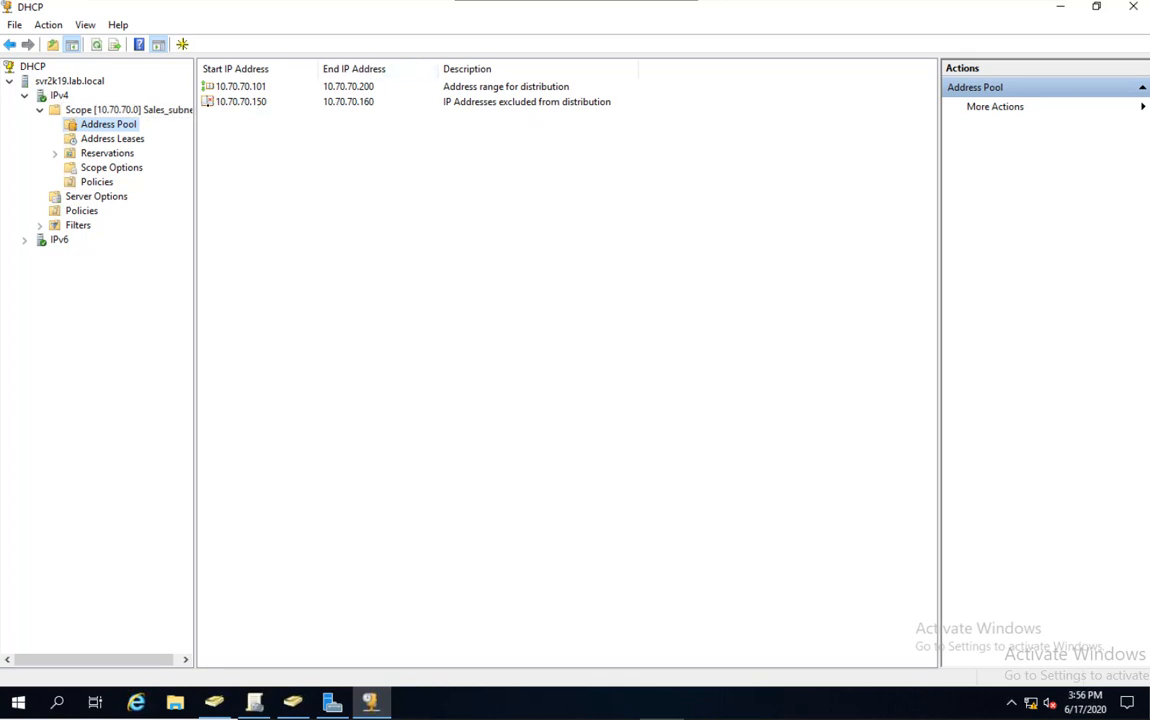
click(270, 86)
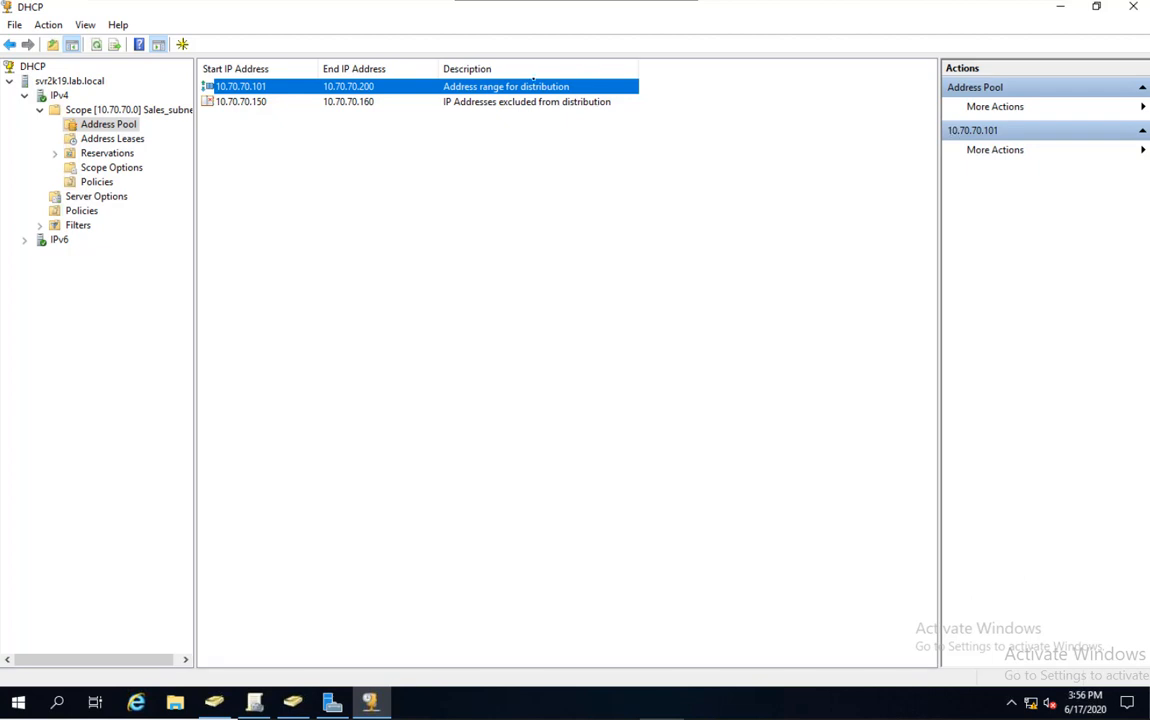
click(313, 100)
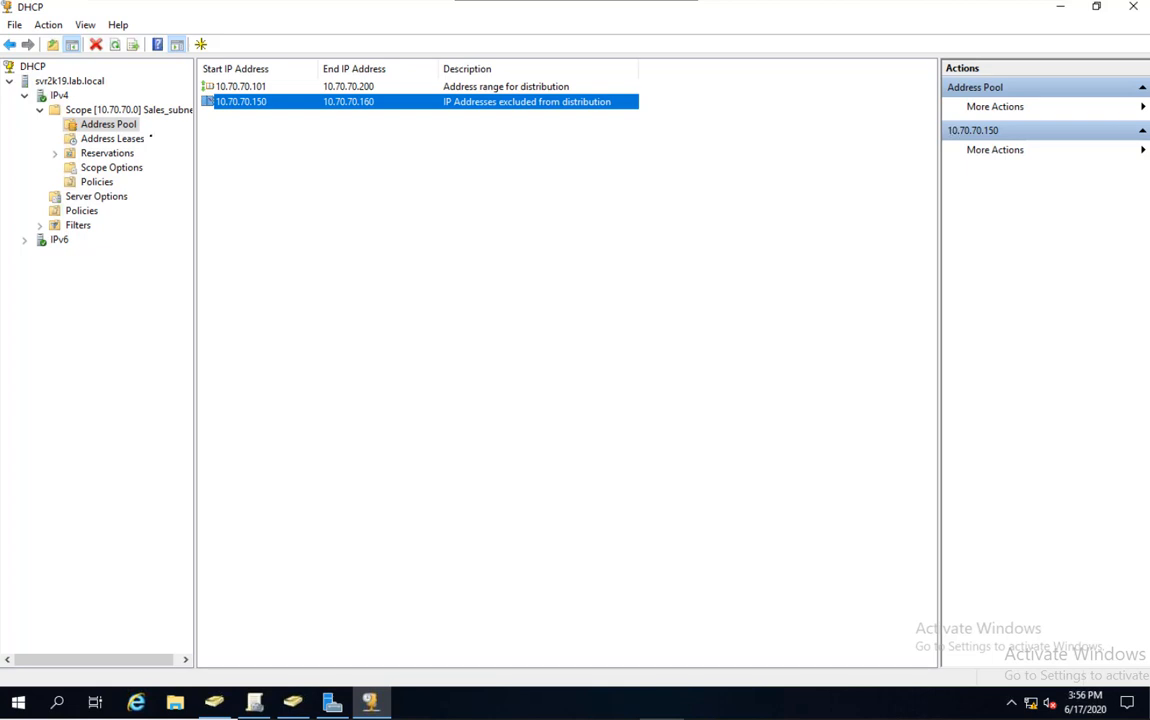
click(128, 140)
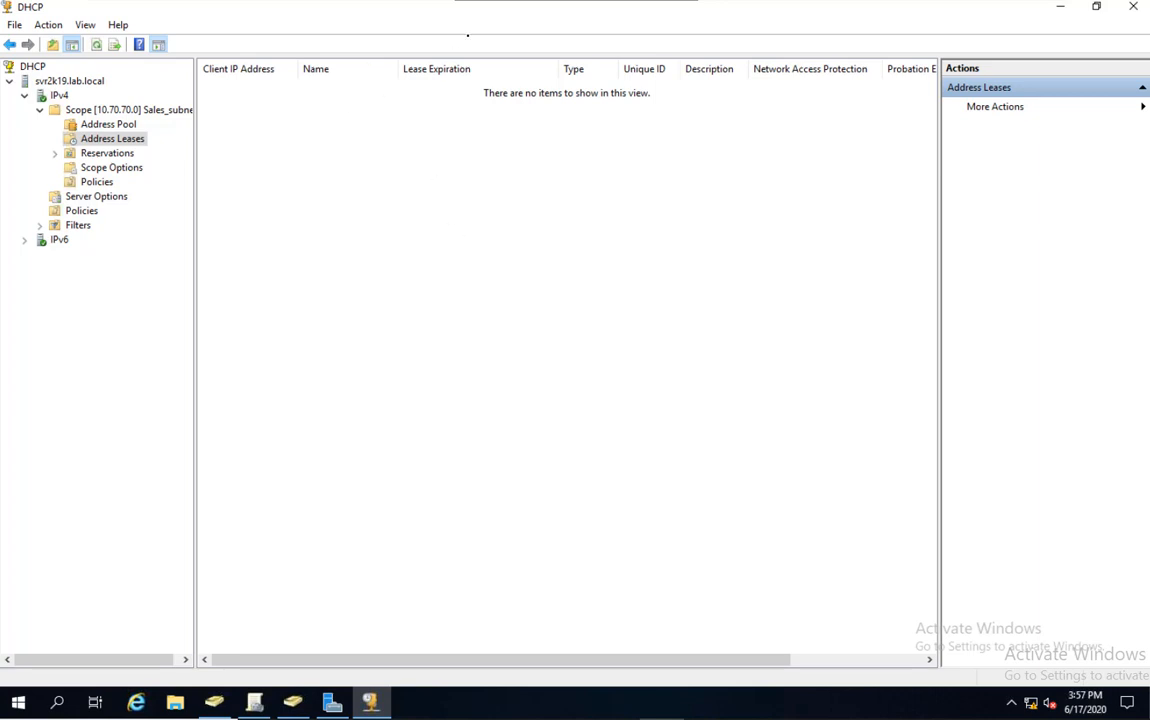
Switch to the Windows 7 x64 virtual machine, dismiss its activation notice and open the Network and Sharing Center
mouse_move(467, 3)
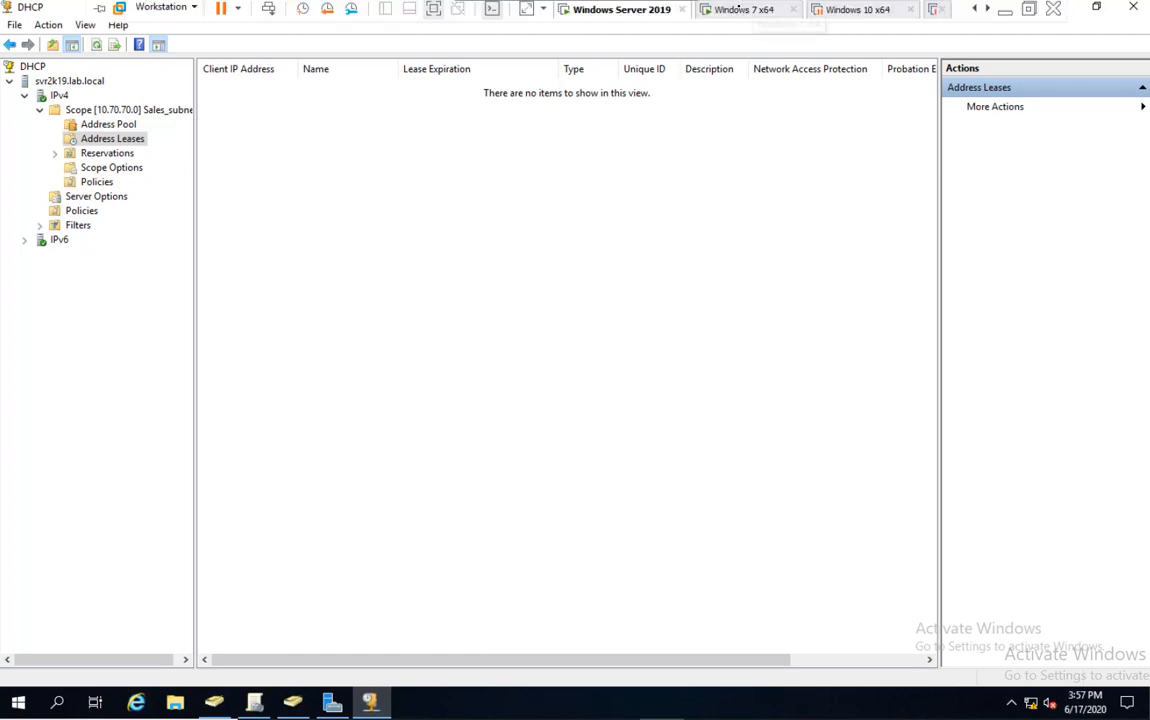
click(741, 9)
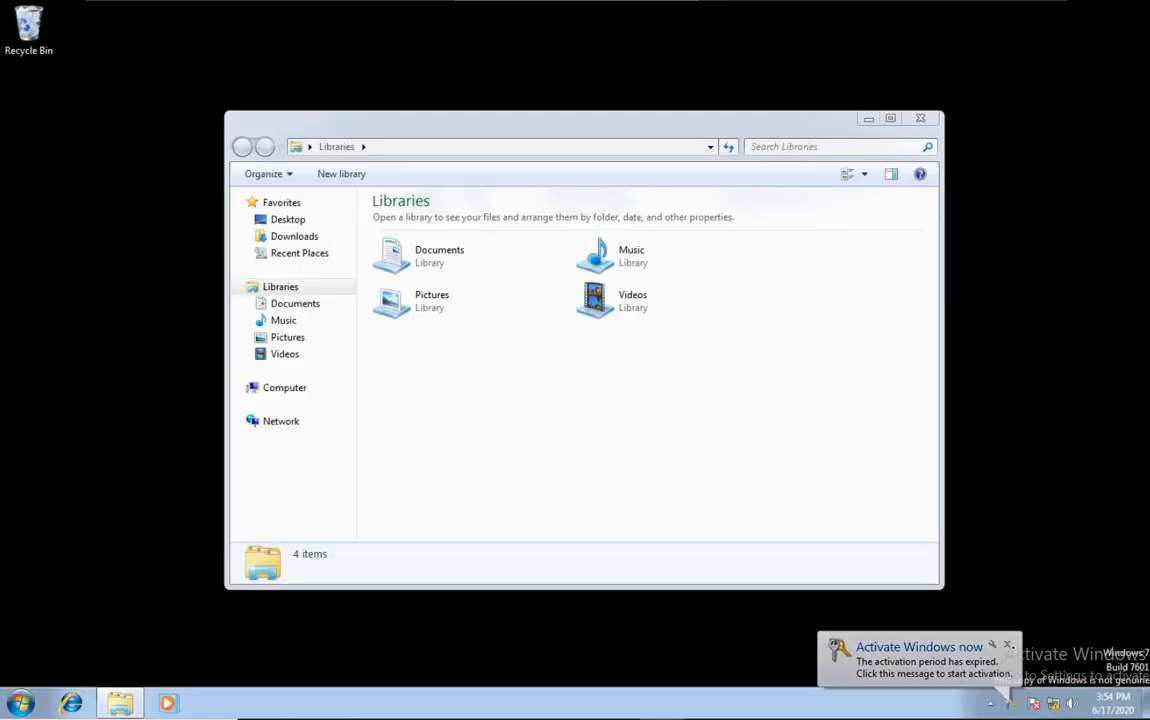
click(1007, 645)
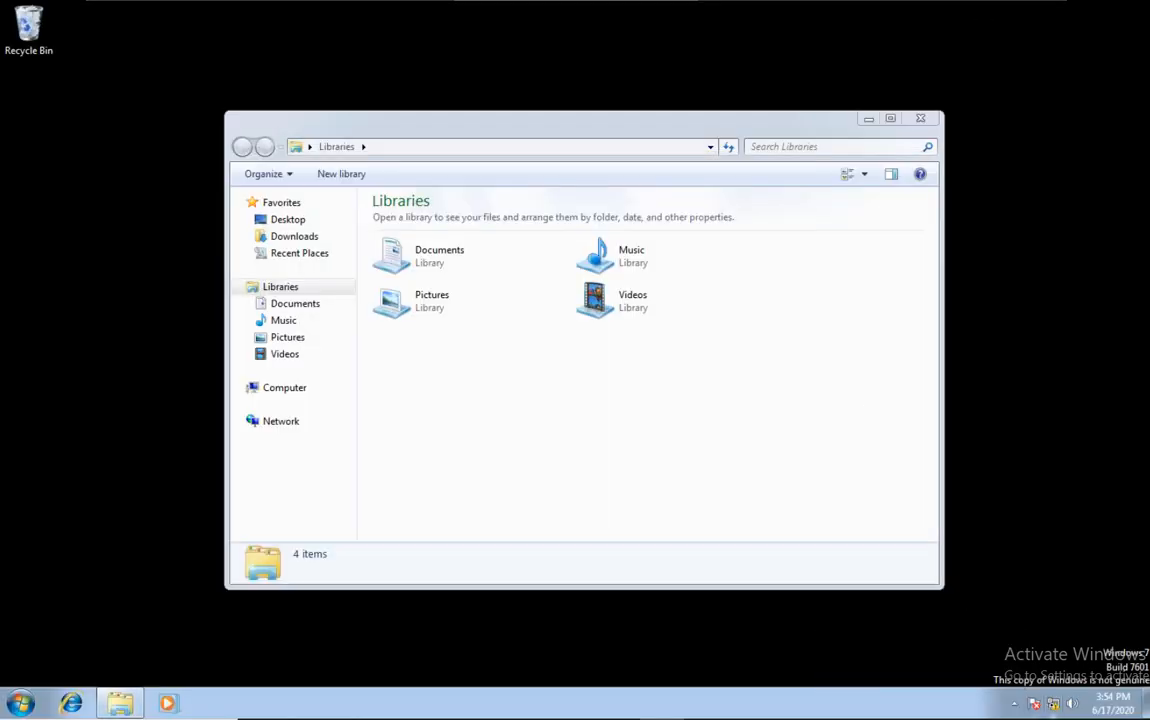
right_click(1052, 703)
click(1056, 693)
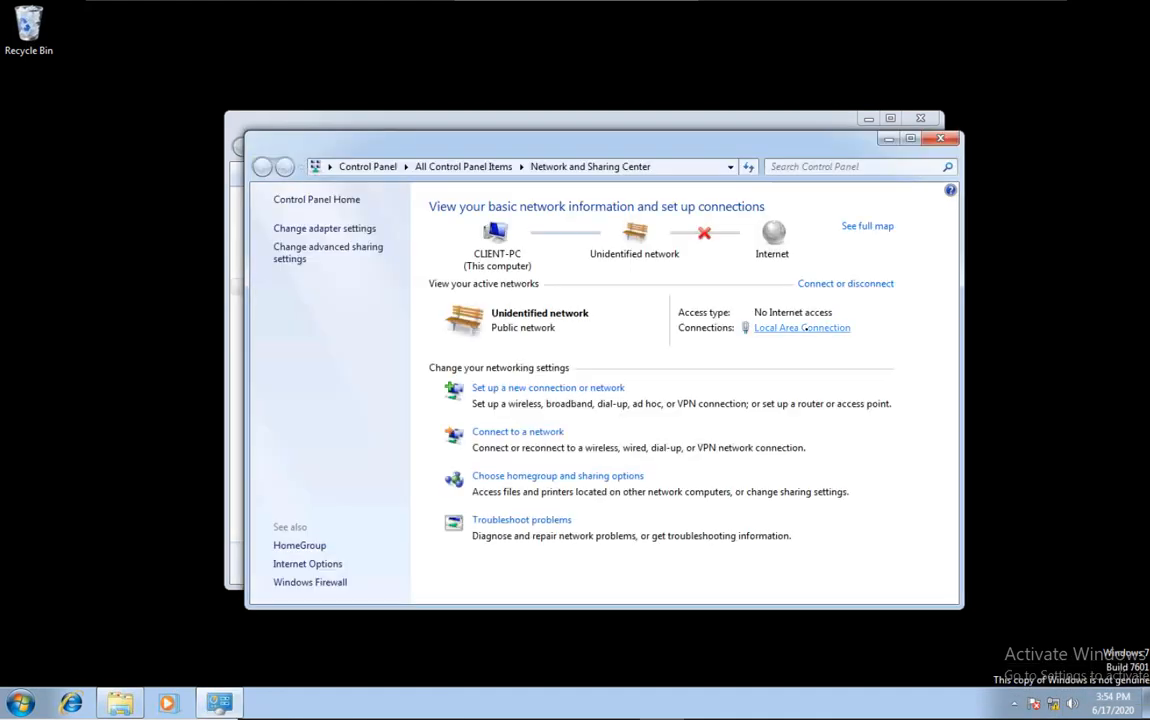
Configure the client's Local Area Connection IPv4 properties to obtain both the IP address and the DNS server address automatically
click(803, 328)
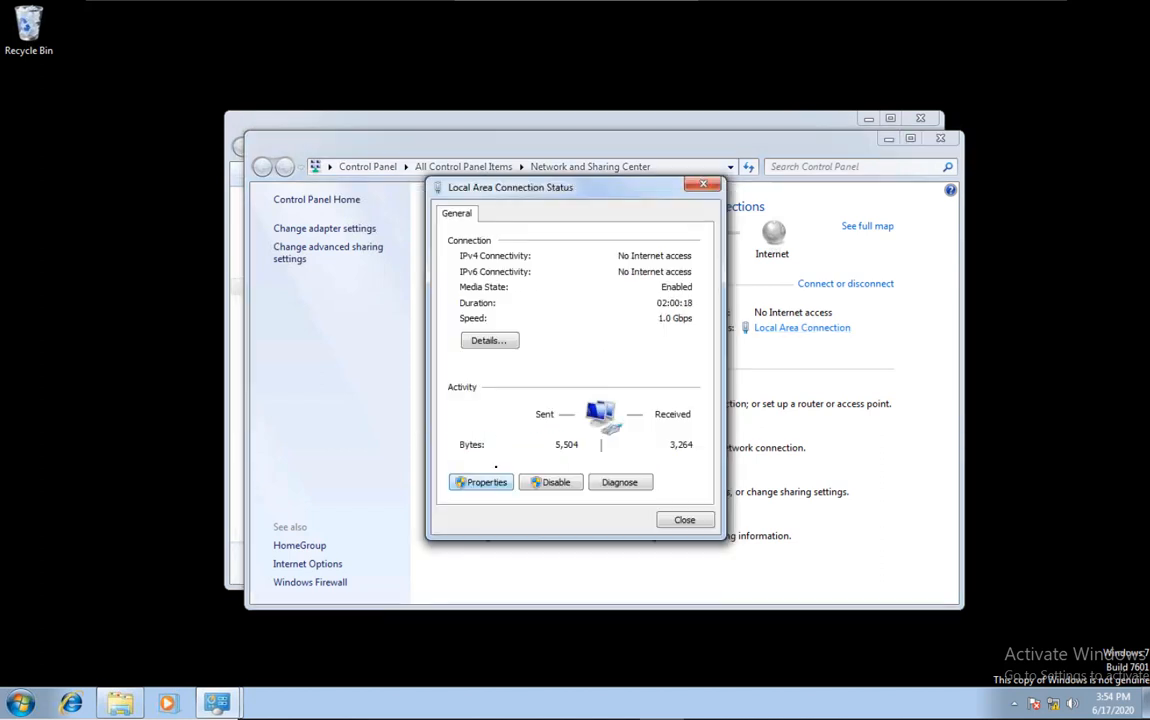
click(490, 480)
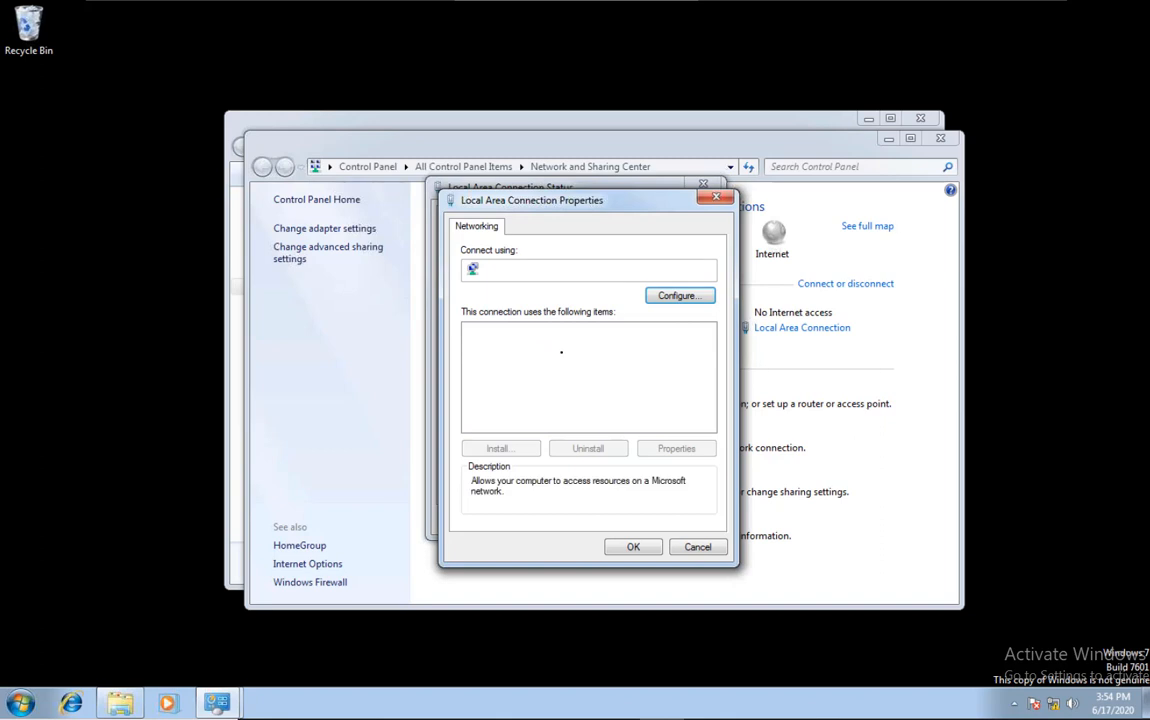
double_click(585, 384)
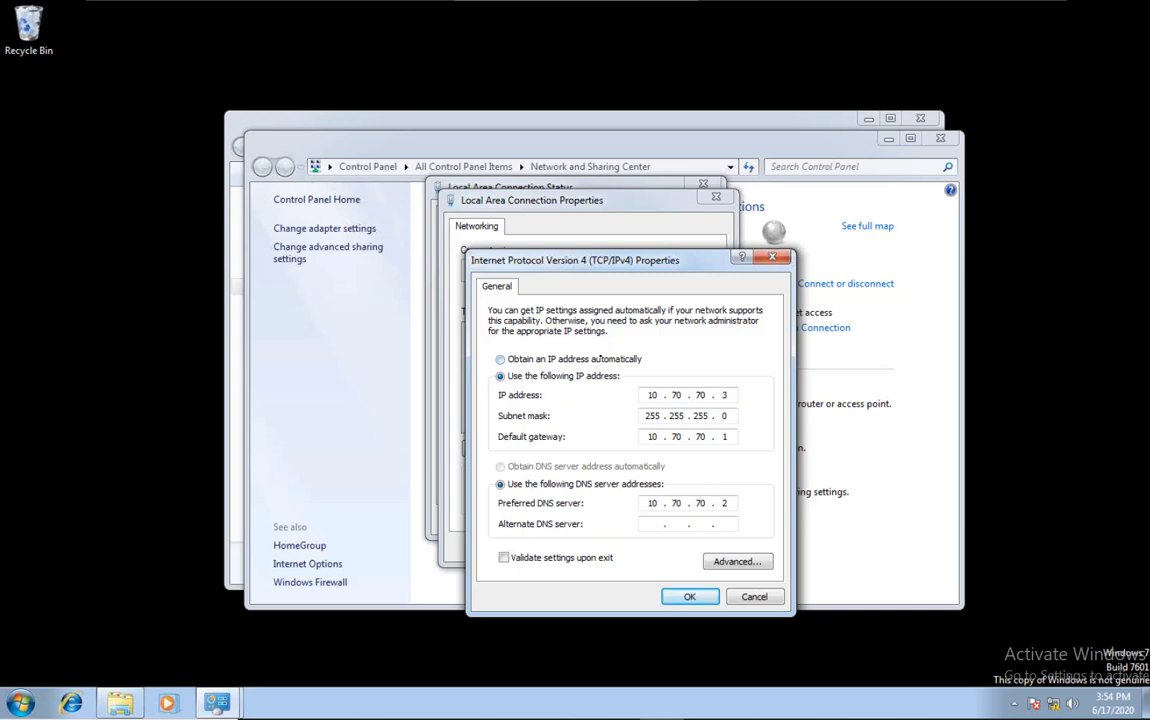
click(600, 358)
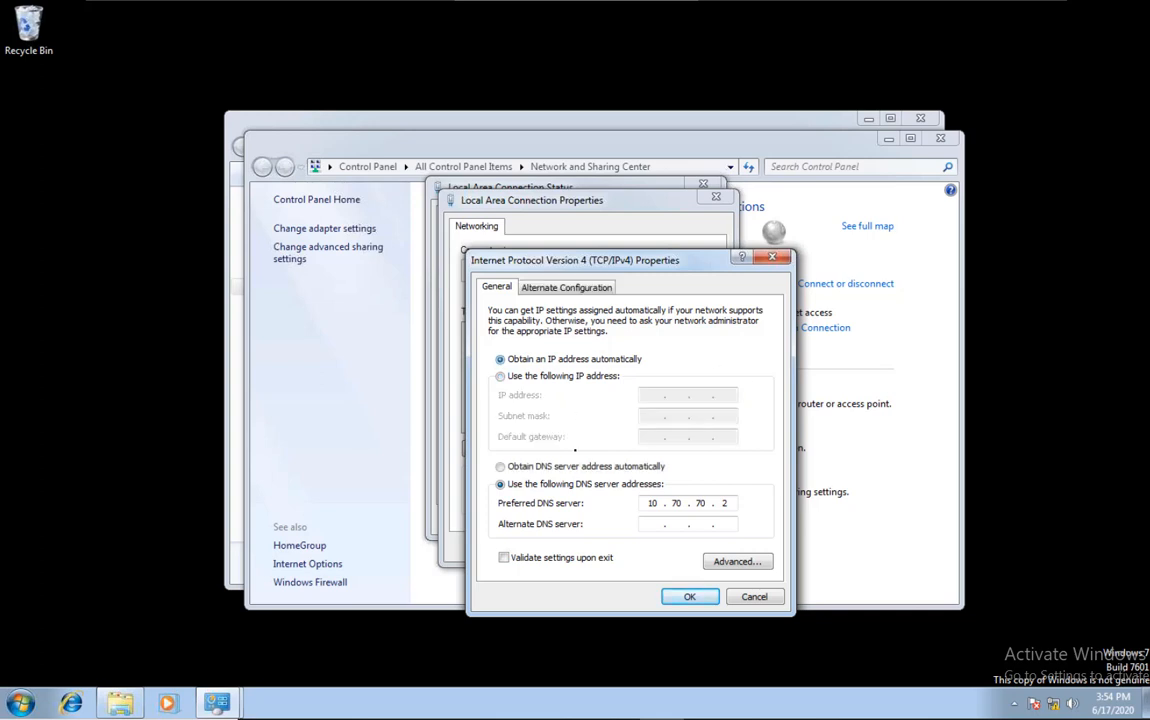
click(572, 467)
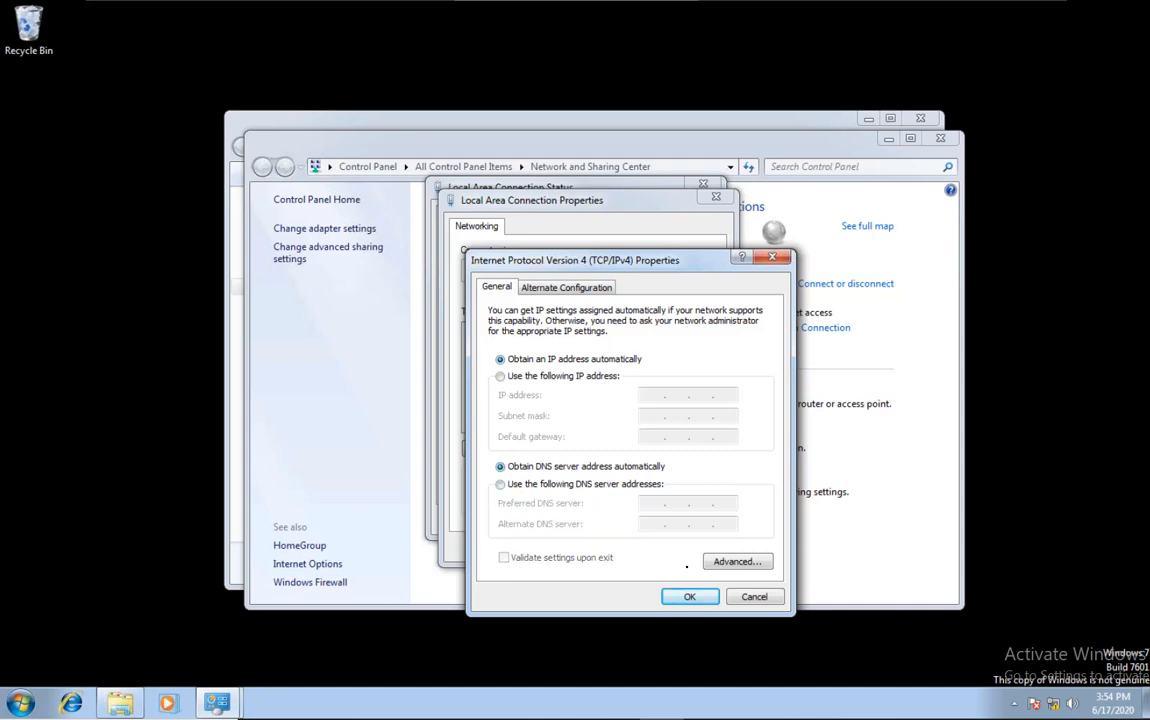
click(689, 596)
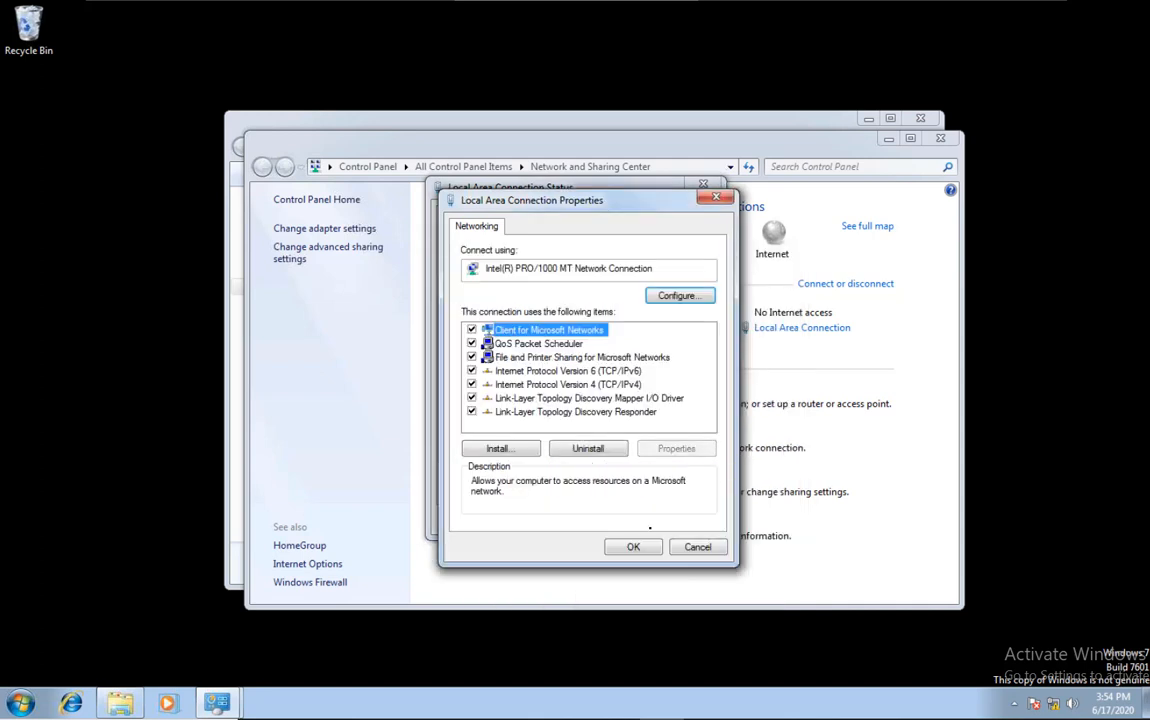
click(635, 547)
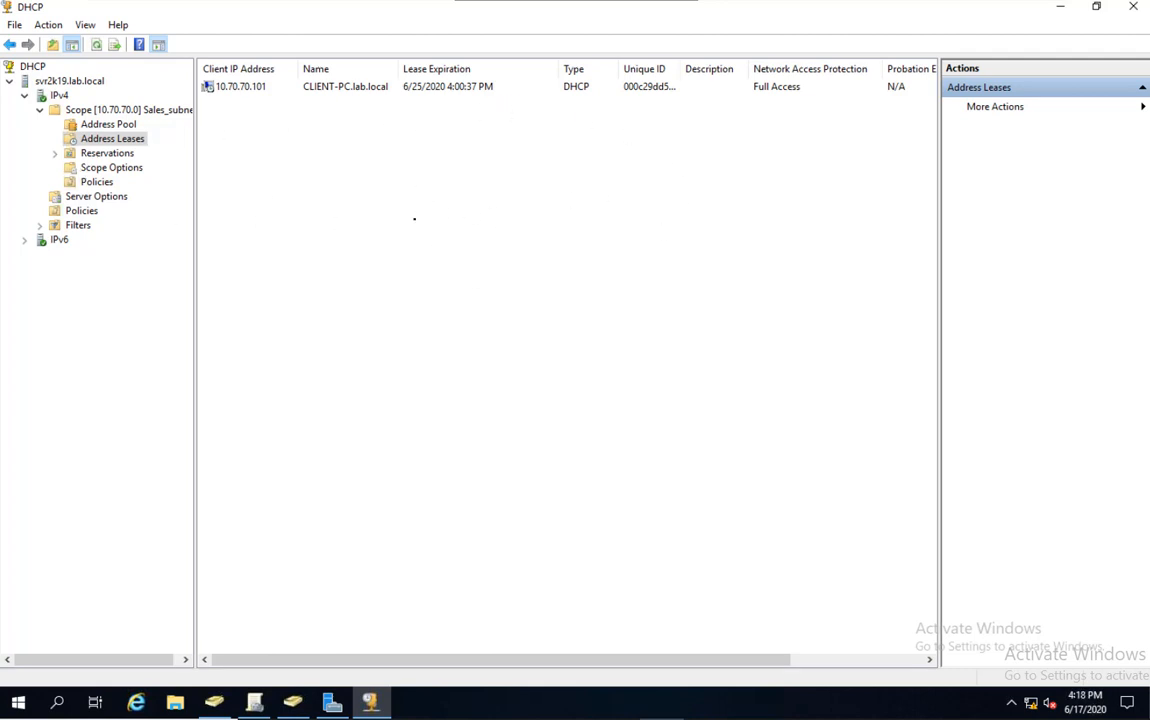
Convert the CLIENT-PC.lab.local lease in the Sales_subnet scope's address leases to a reservation
right_click(414, 219)
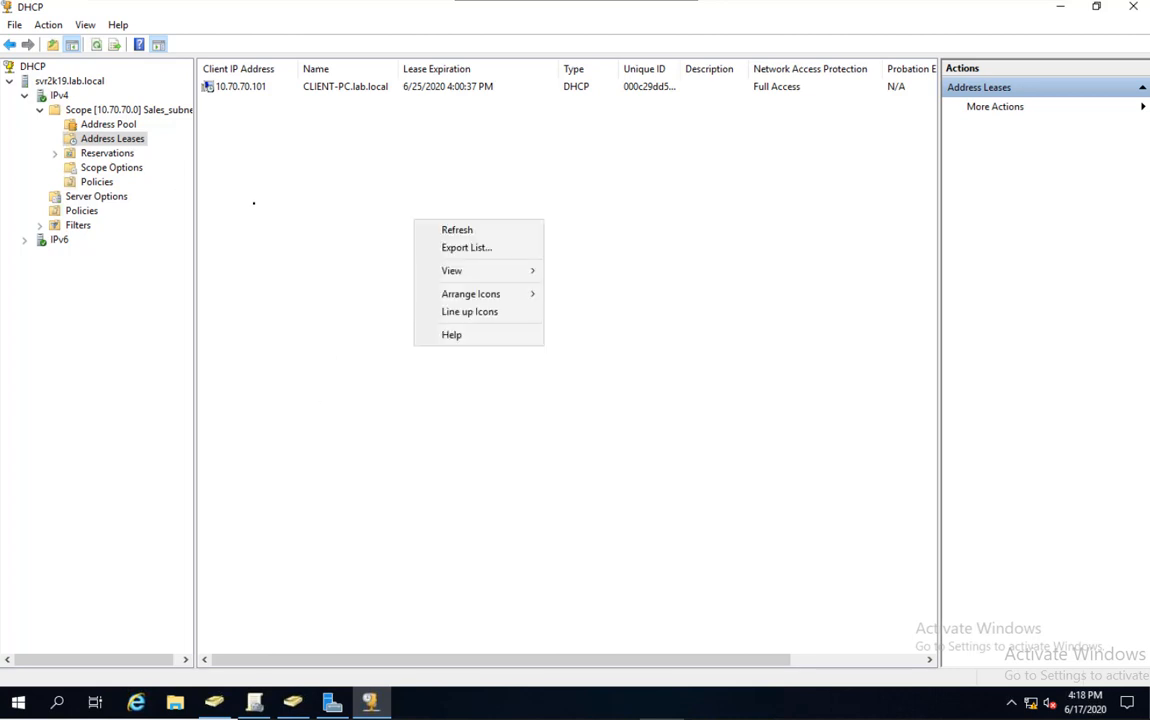
click(302, 175)
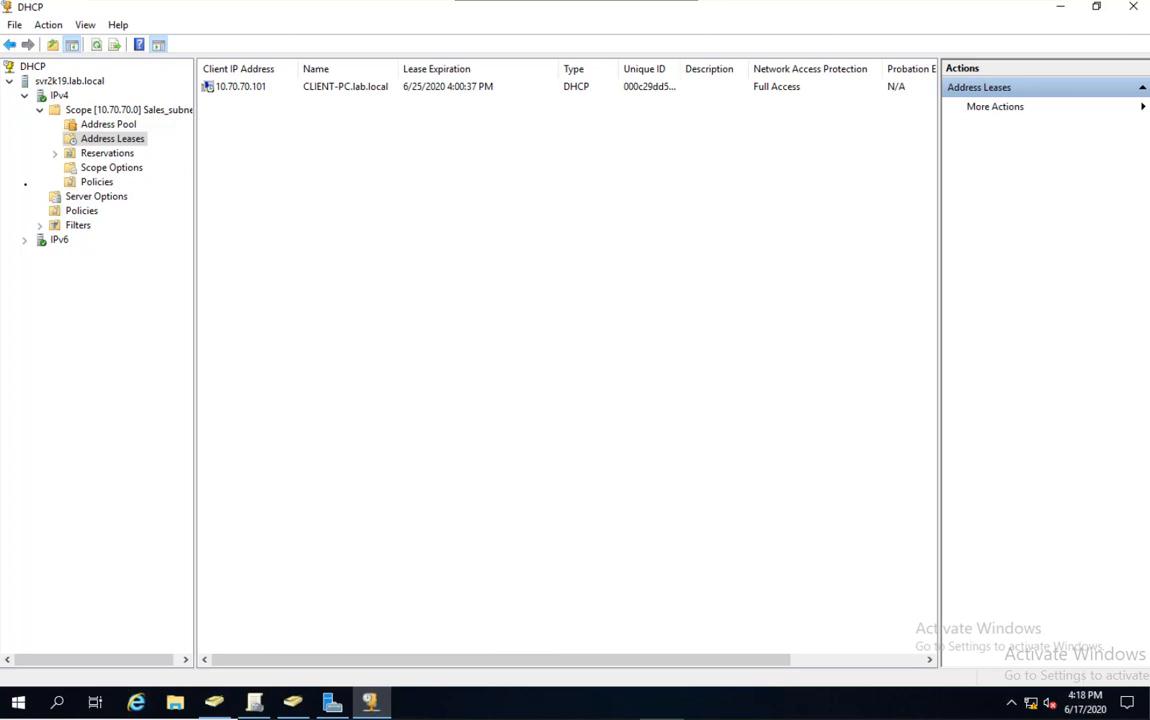
click(339, 87)
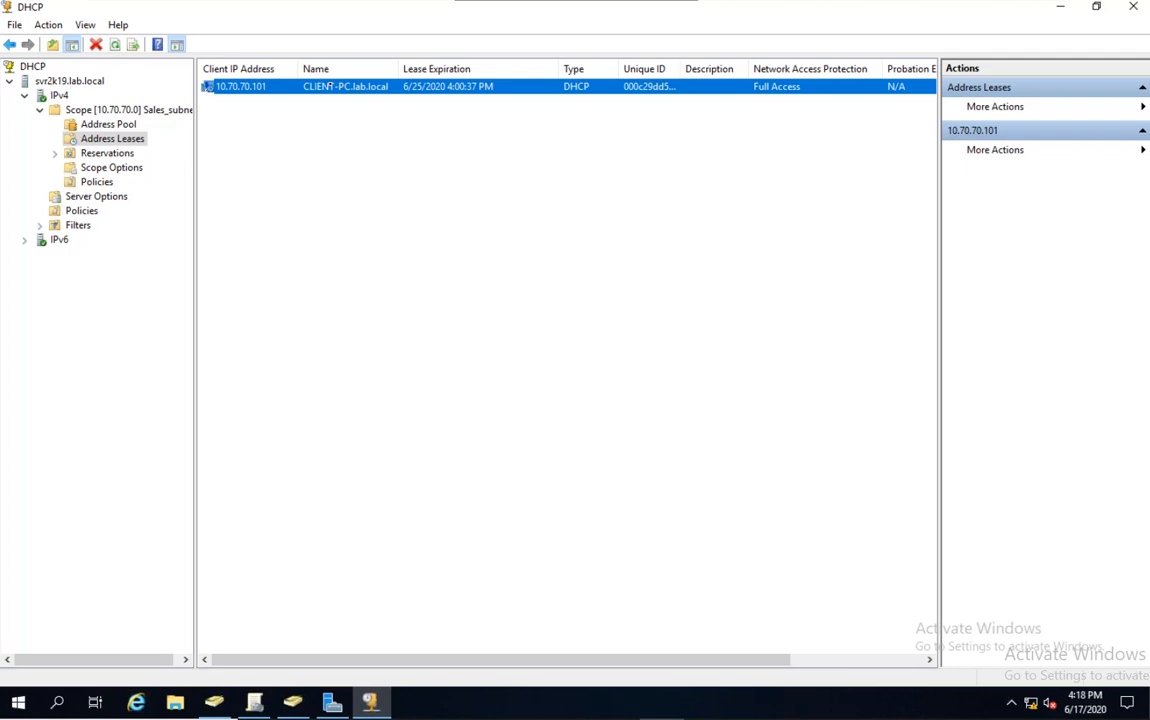
right_click(326, 87)
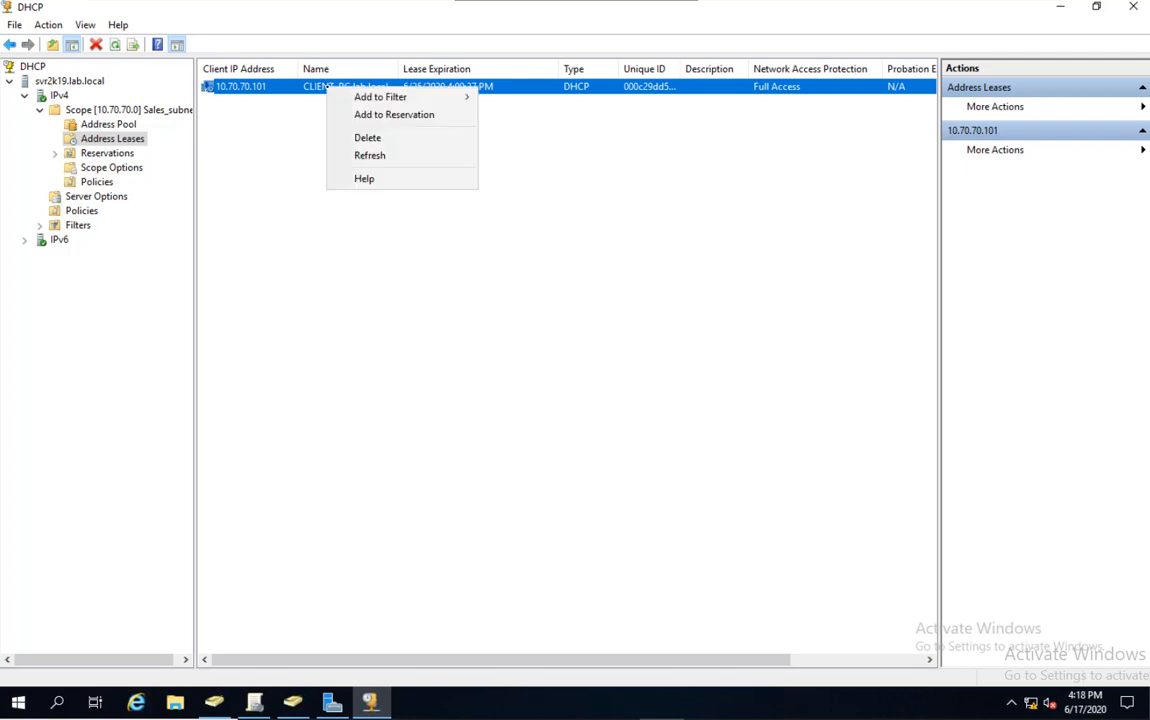
click(398, 115)
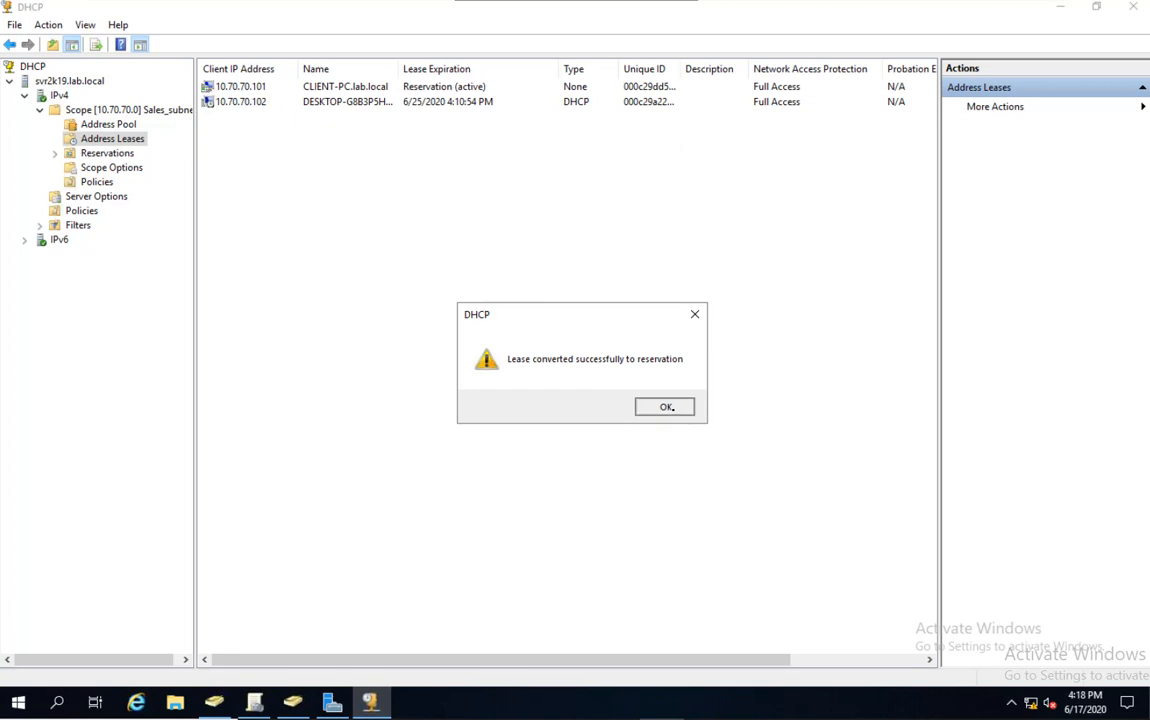
click(670, 407)
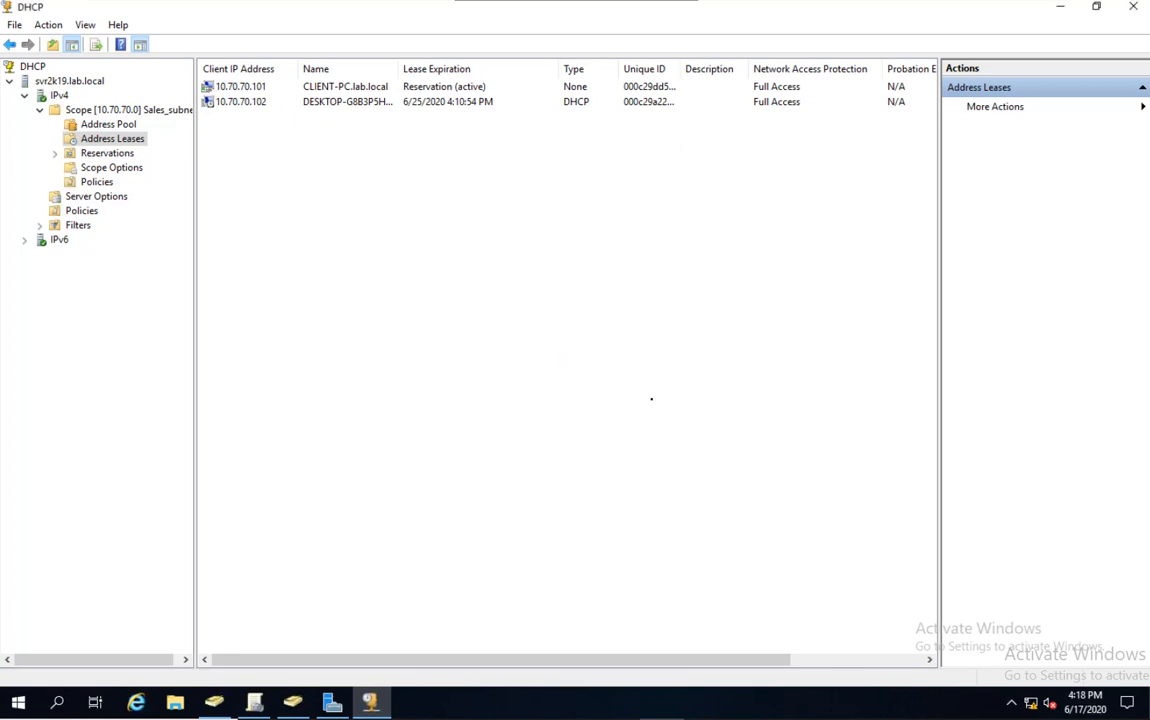
Review the scope's reservations with the full entry name readable, and return to its address leases
click(117, 153)
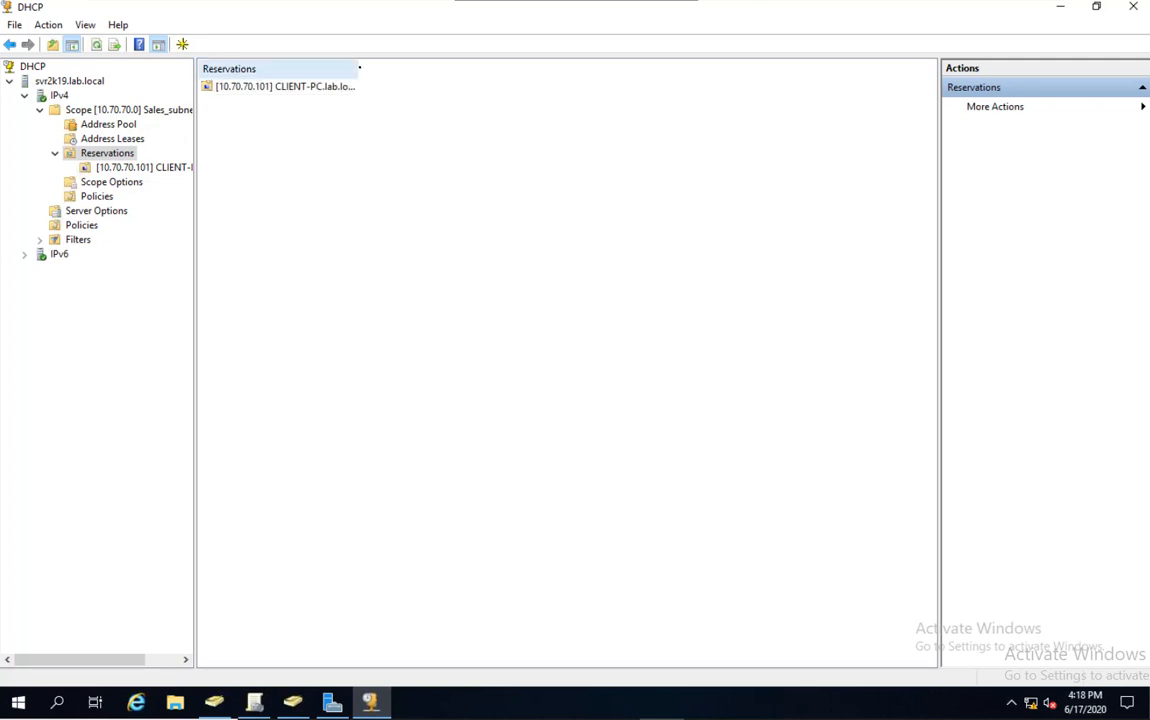
drag(359, 68, 368, 68)
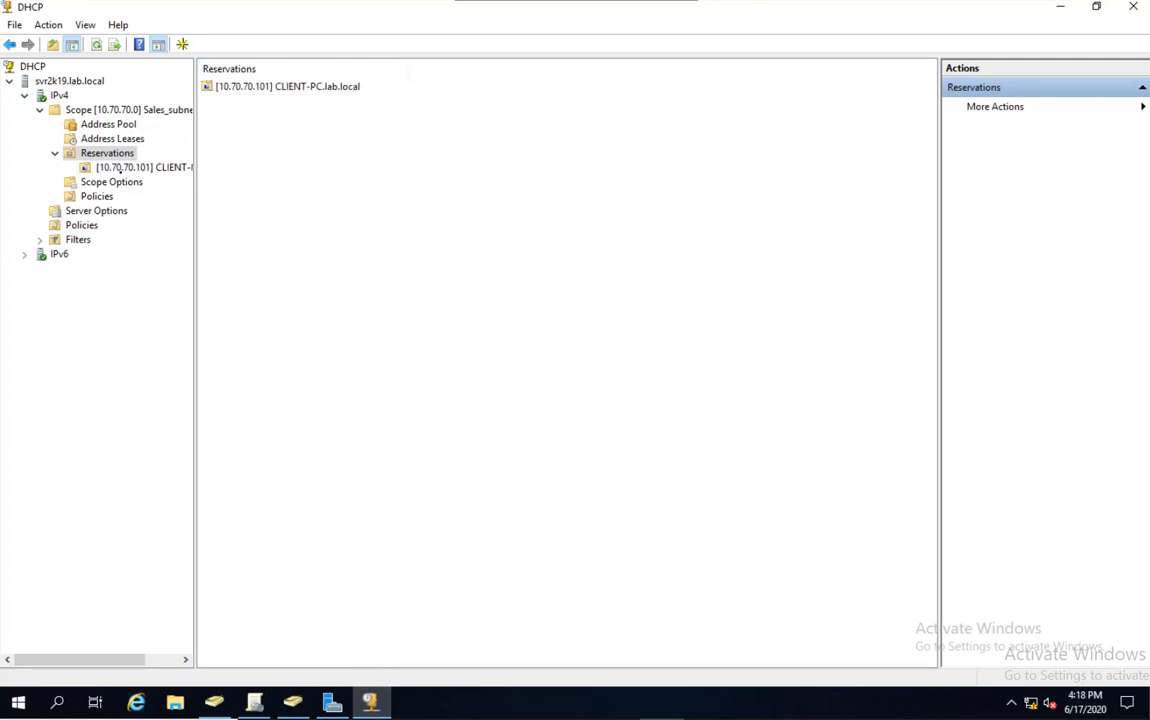
click(122, 139)
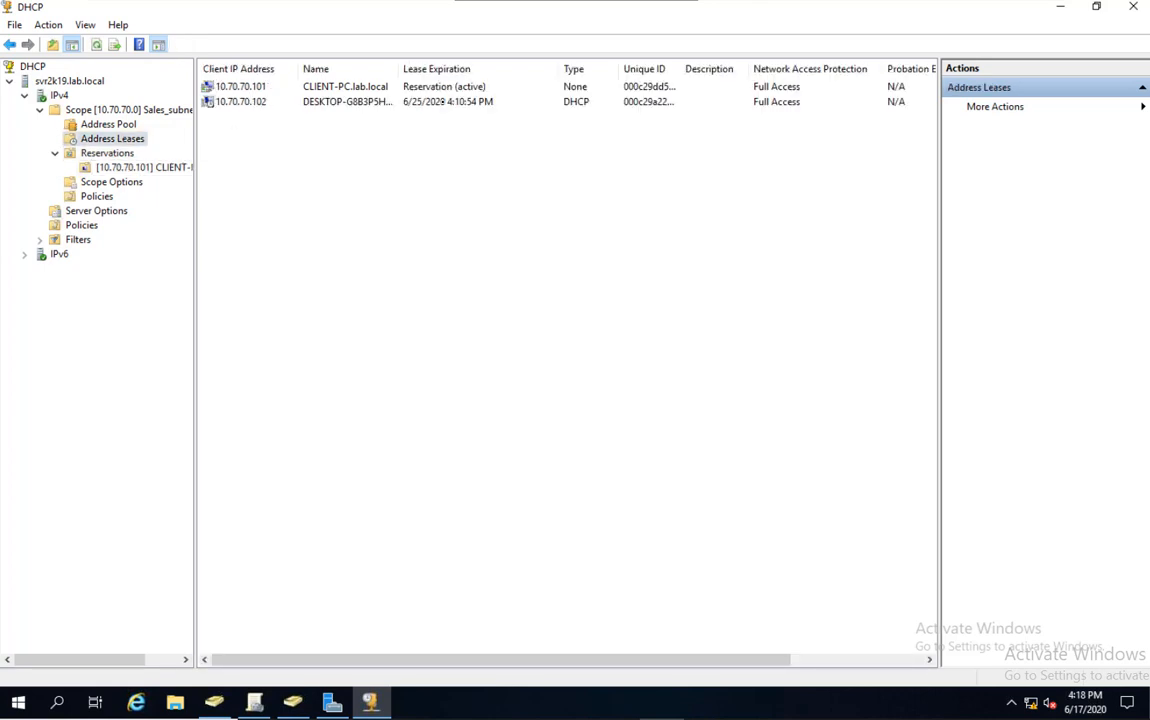